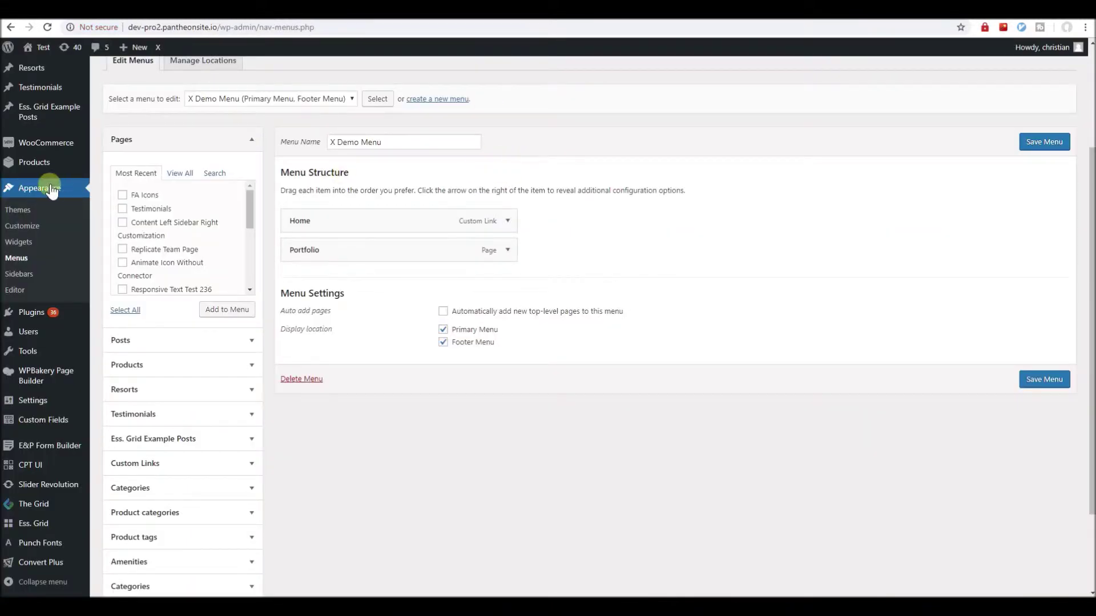
Insert an empty <i data-x-icon=""></i> tag before Home in the Home item's Navigation Label
{"action": "left_click", "coordinate": [516, 220]}
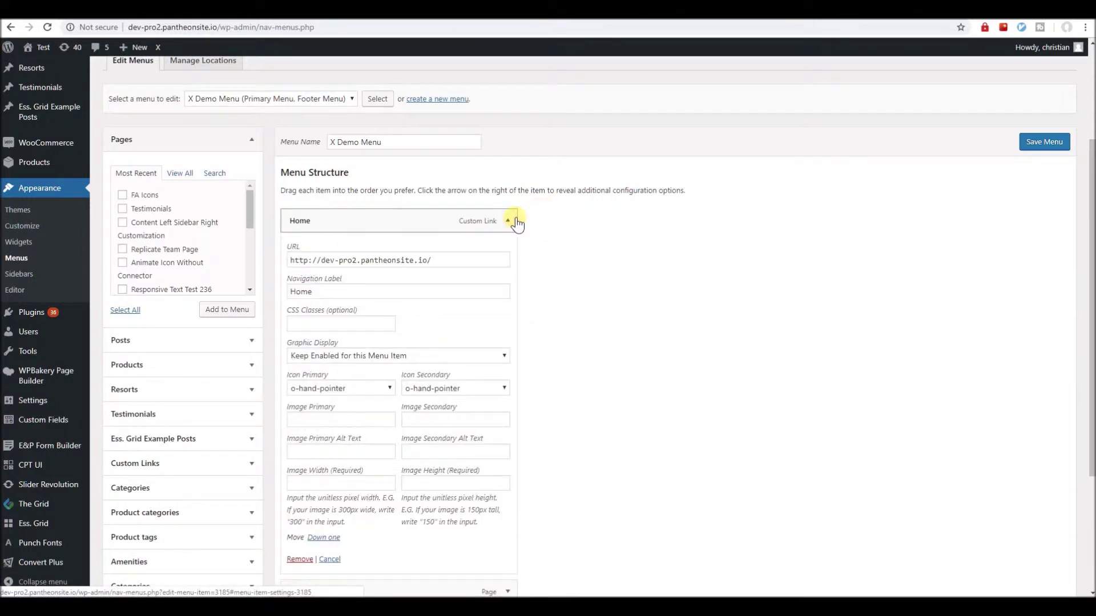
{"action": "scroll", "coordinate": [515, 223], "scroll_direction": "down", "scroll_amount": 1}
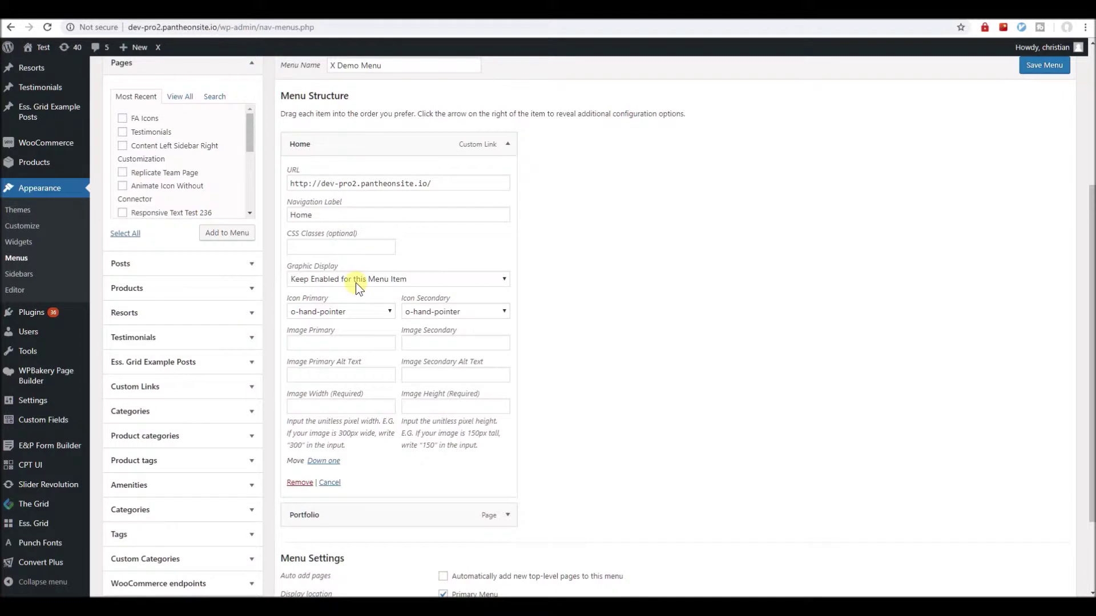
{"action": "left_click", "coordinate": [291, 213]}
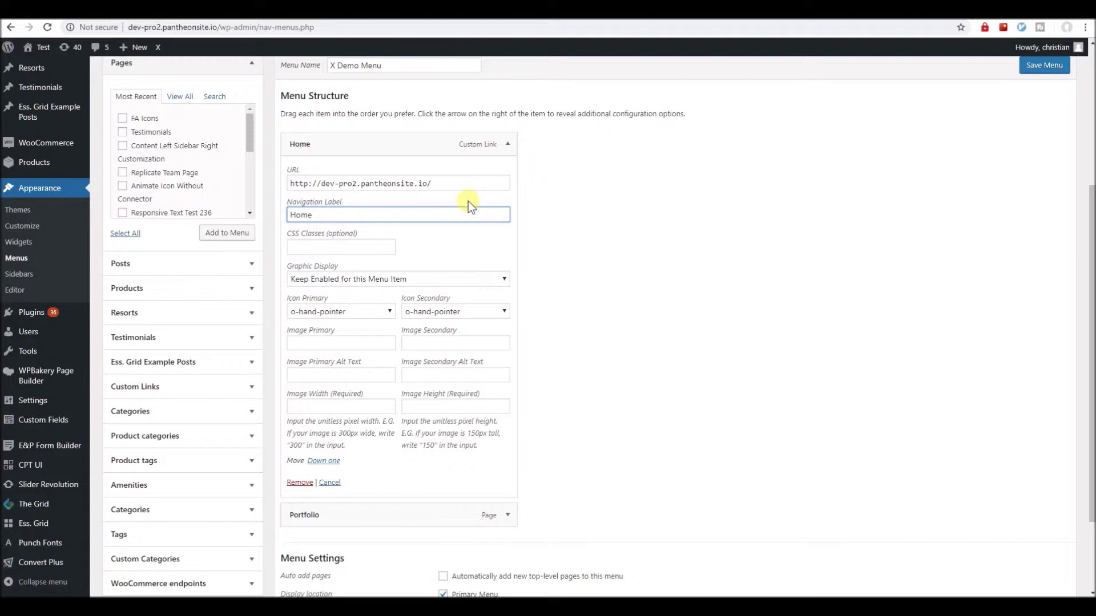
{"action": "type", "text": "<i></i>"}
{"action": "key", "text": "Left"}
{"action": "key", "text": "Left"}
{"action": "key", "text": "Left"}
{"action": "key", "text": "Left"}
{"action": "key", "text": "Left"}
{"action": "type", "text": "data-x-icon"}
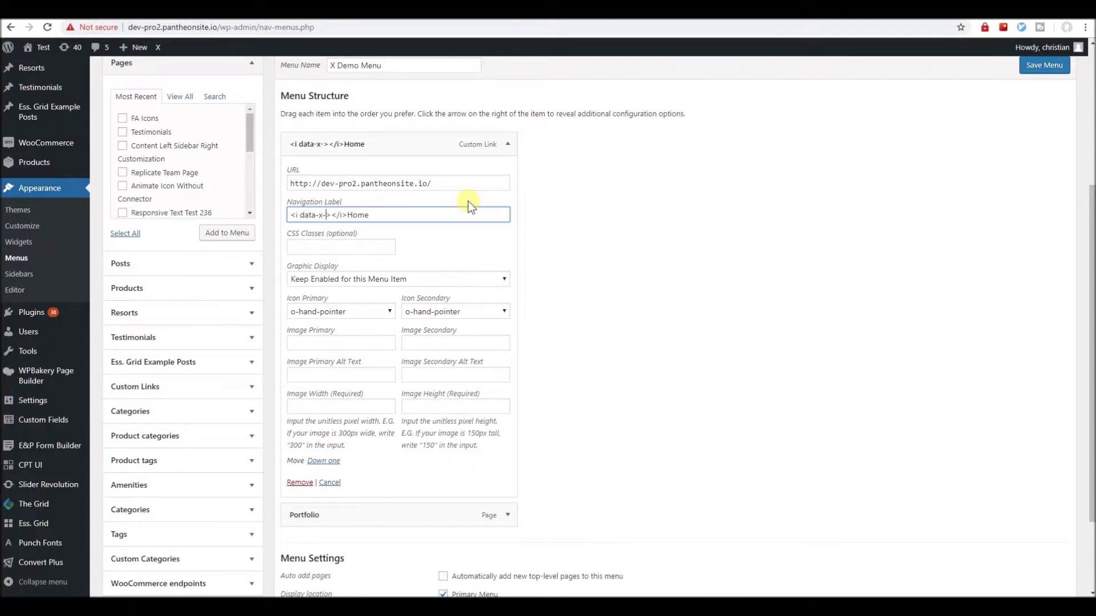
{"action": "type", "text": "=\"\""}
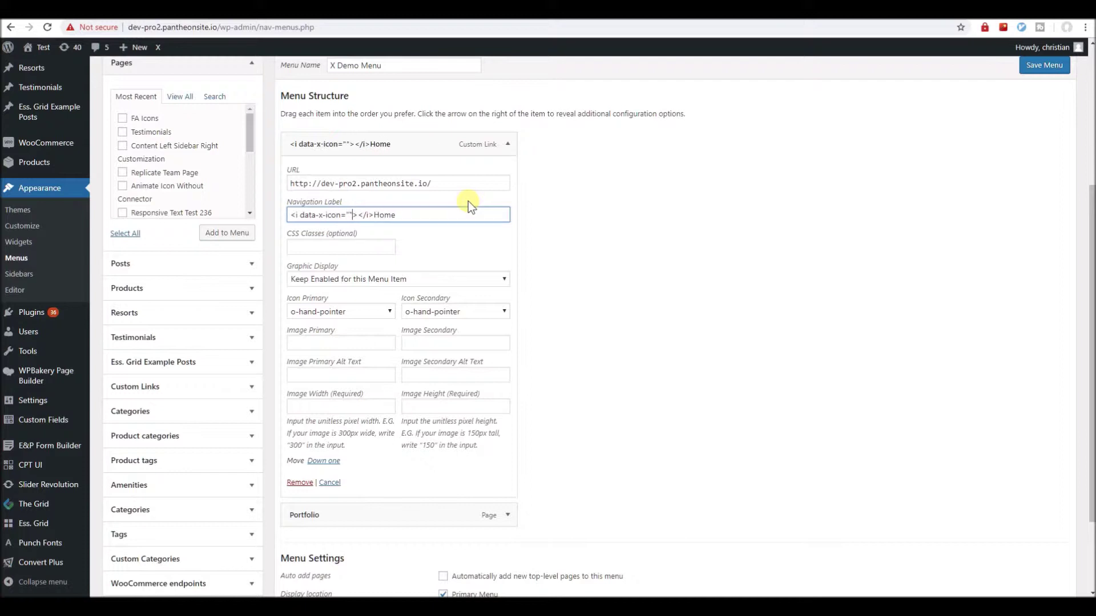
{"action": "key", "text": "Left"}
{"action": "left_click", "coordinate": [733, 8]}
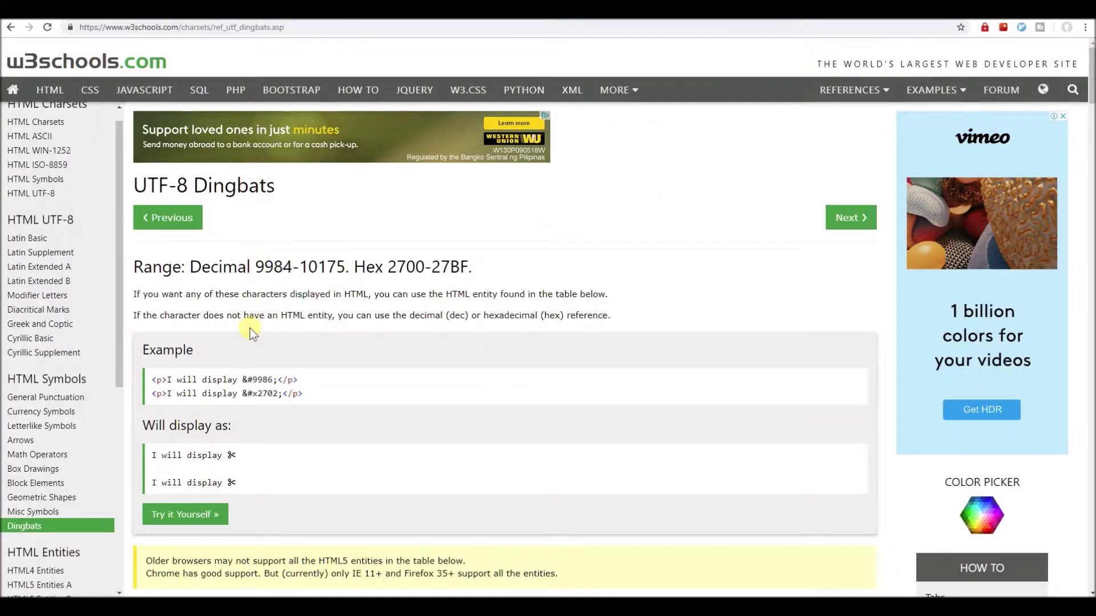
Select the &#x prefix in the W3Schools UTF-8 Dingbats example code
{"action": "scroll", "coordinate": [251, 331], "scroll_direction": "down", "scroll_amount": 1}
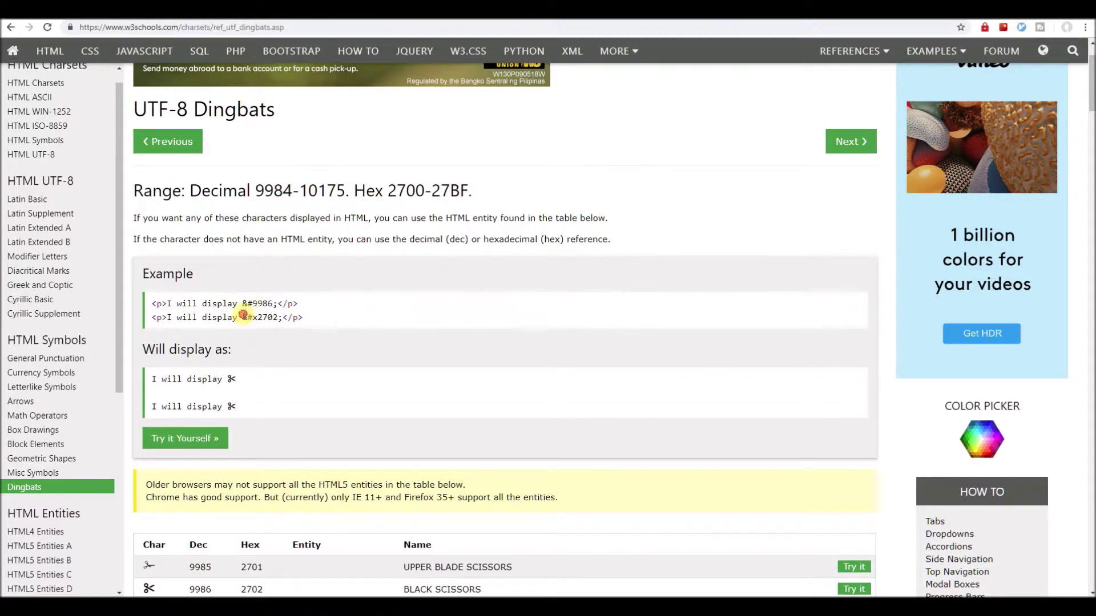
{"action": "left_click_drag", "start_coordinate": [251, 318], "coordinate": [257, 318]}
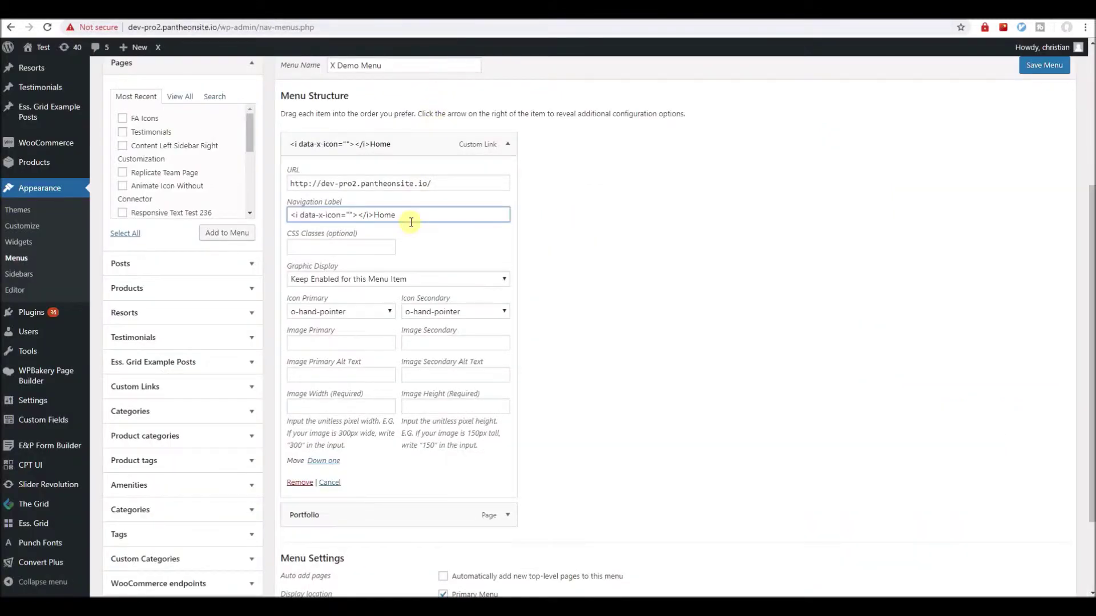
Paste &#x between the empty data-x-icon quotes in the Home label
{"action": "type", "text": "&#x"}
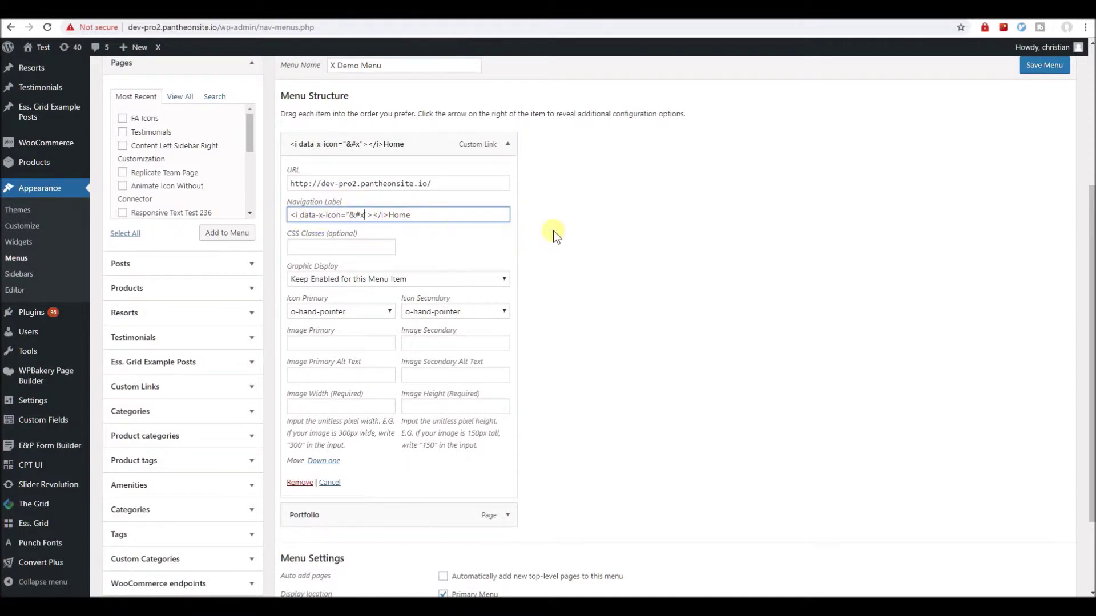
{"action": "left_click", "coordinate": [622, 22]}
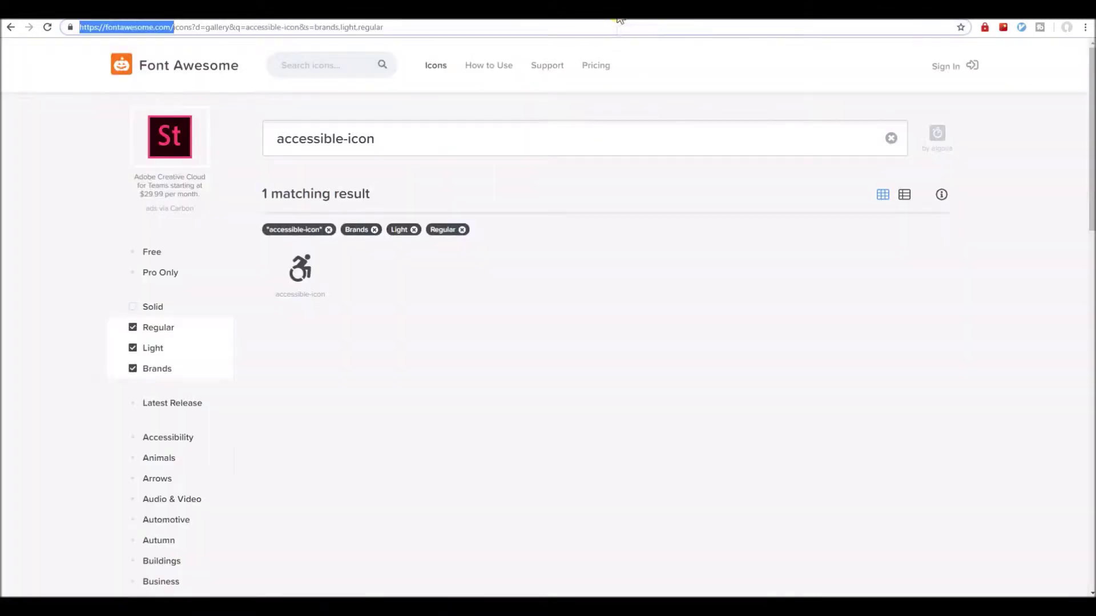
Search Font Awesome for 'home' and turn off the Regular, Light and Brands style filters
{"action": "left_click", "coordinate": [407, 151]}
{"action": "type", "text": "home"}
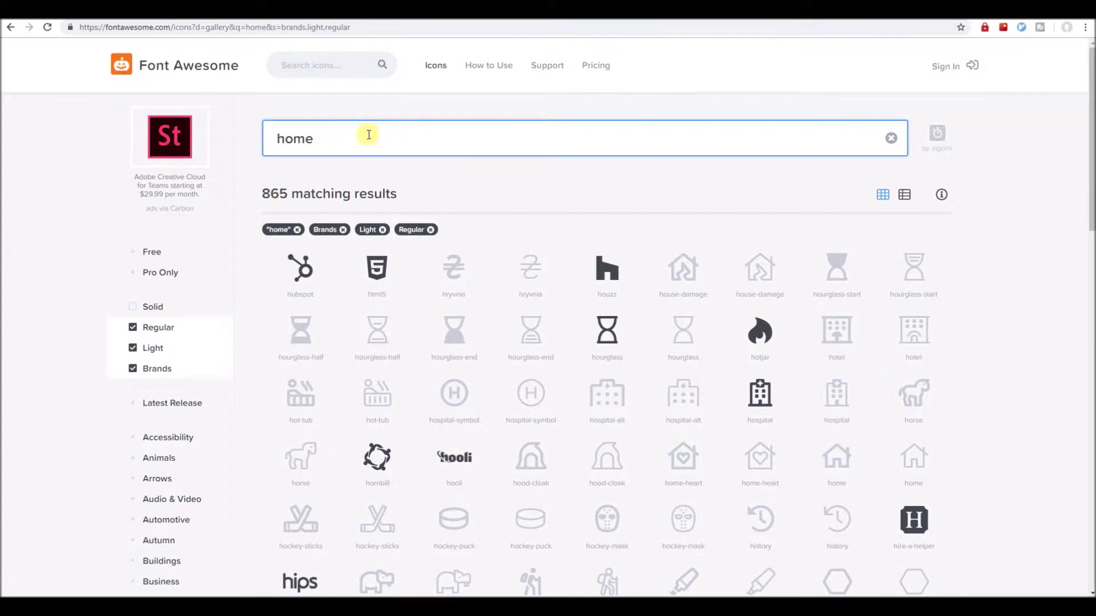
{"action": "left_click_drag", "start_coordinate": [362, 135], "coordinate": [239, 135]}
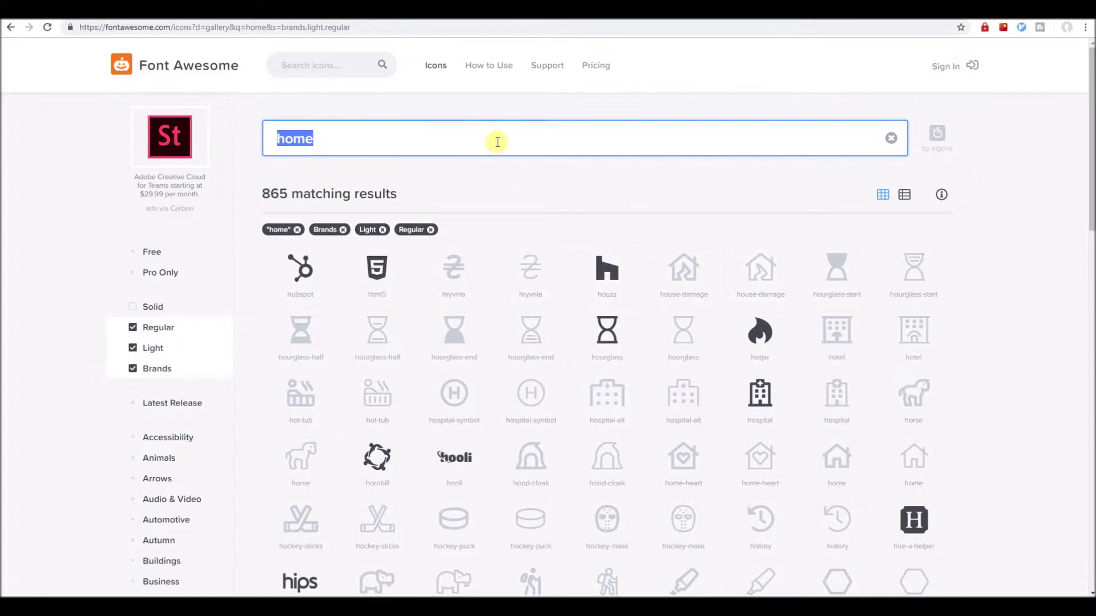
{"action": "left_click", "coordinate": [185, 329]}
{"action": "left_click", "coordinate": [177, 349]}
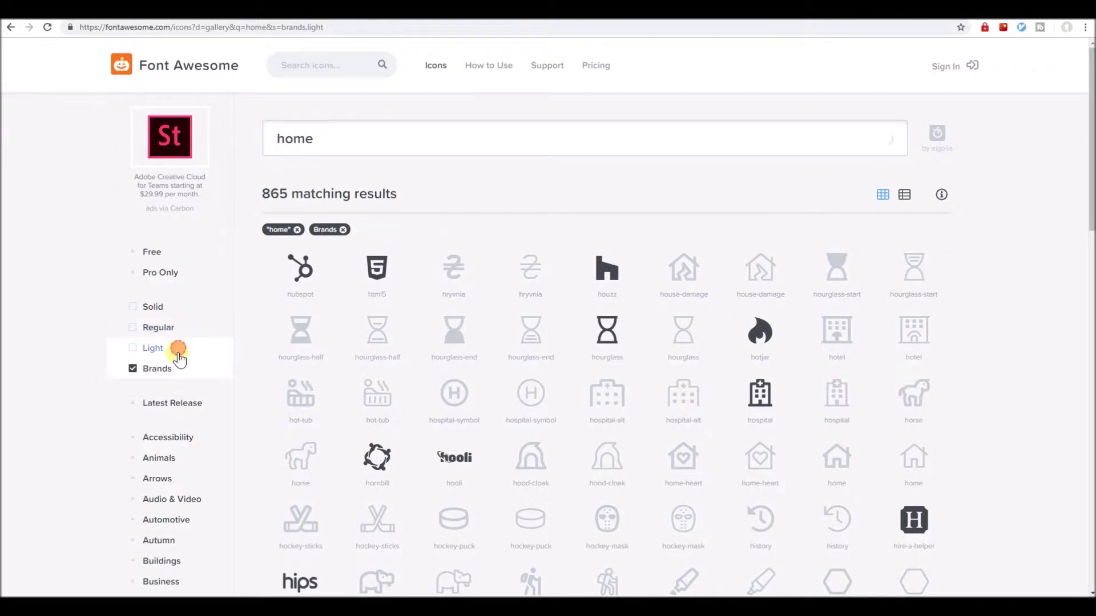
{"action": "left_click", "coordinate": [174, 367]}
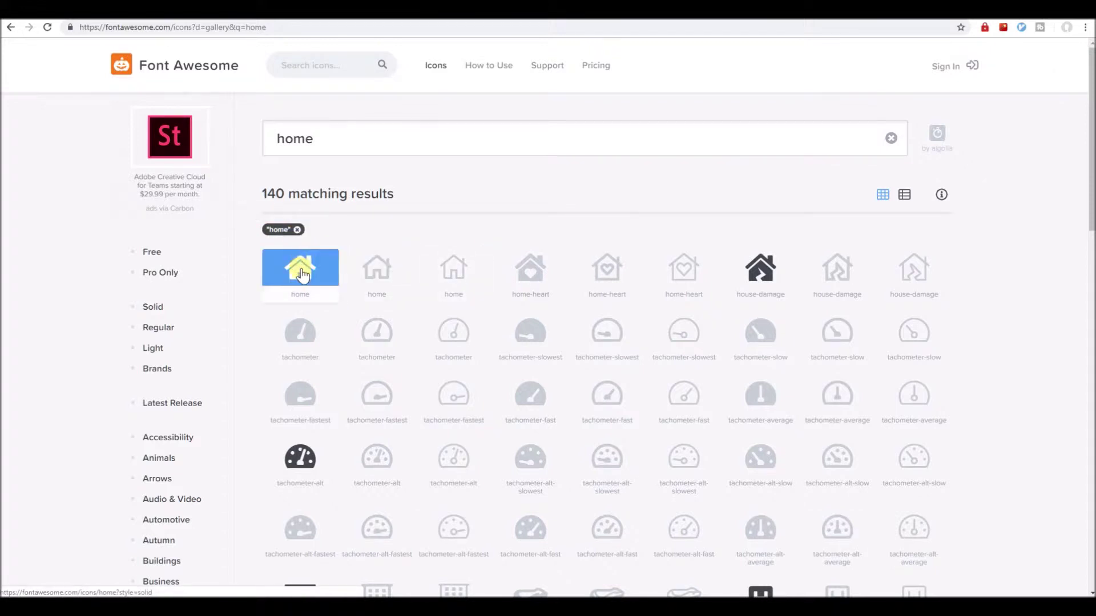
Open the home icon's detail page and copy its f015 unicode value
{"action": "double_click", "coordinate": [302, 294]}
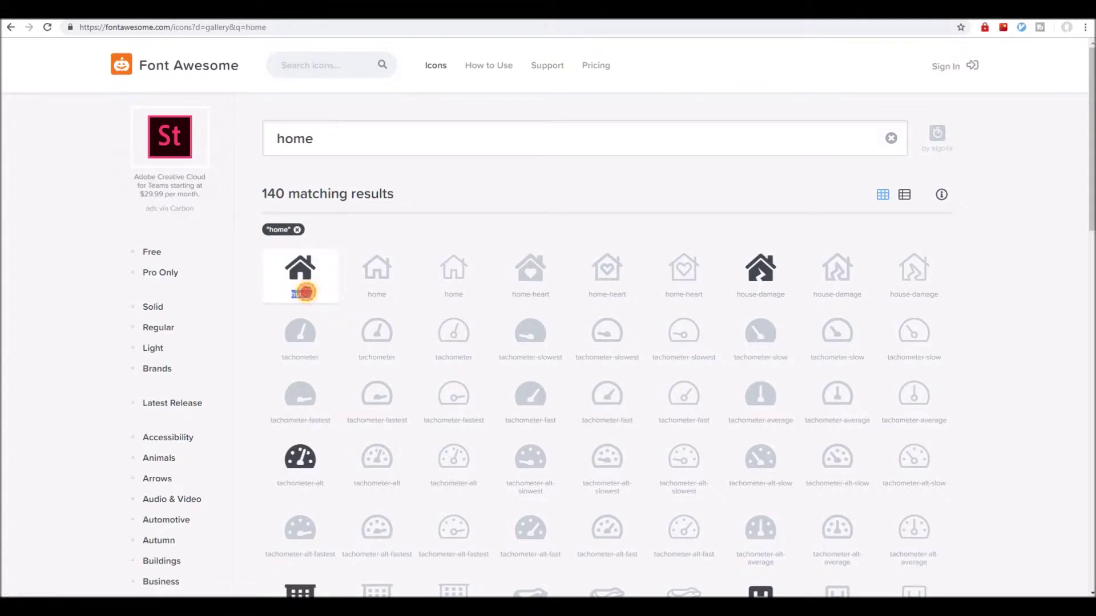
{"action": "left_click", "coordinate": [307, 278]}
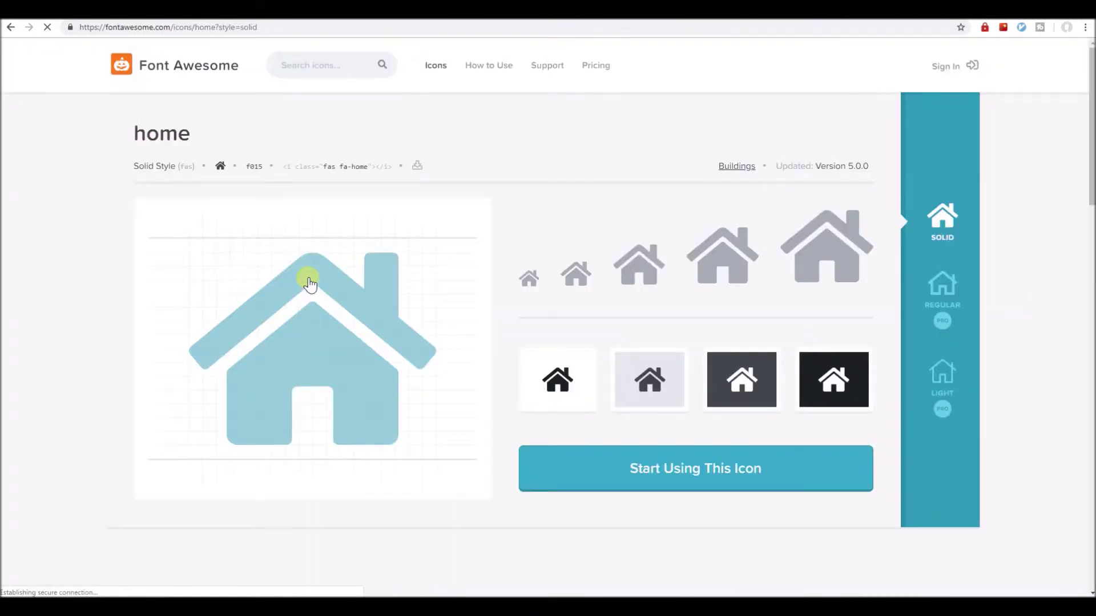
{"action": "left_click", "coordinate": [253, 167]}
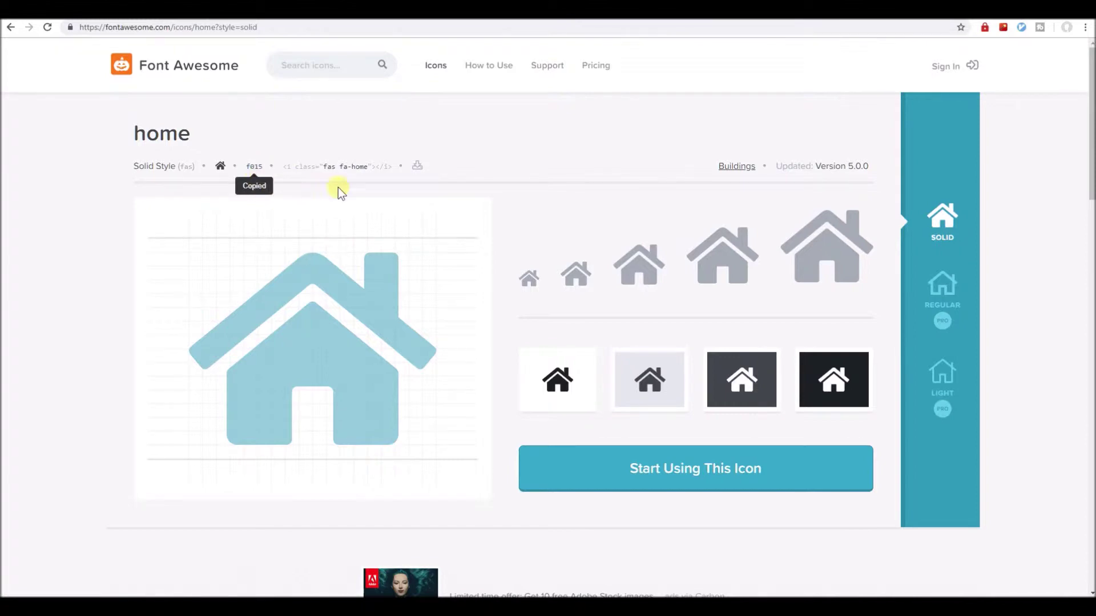
{"action": "left_click", "coordinate": [465, 11]}
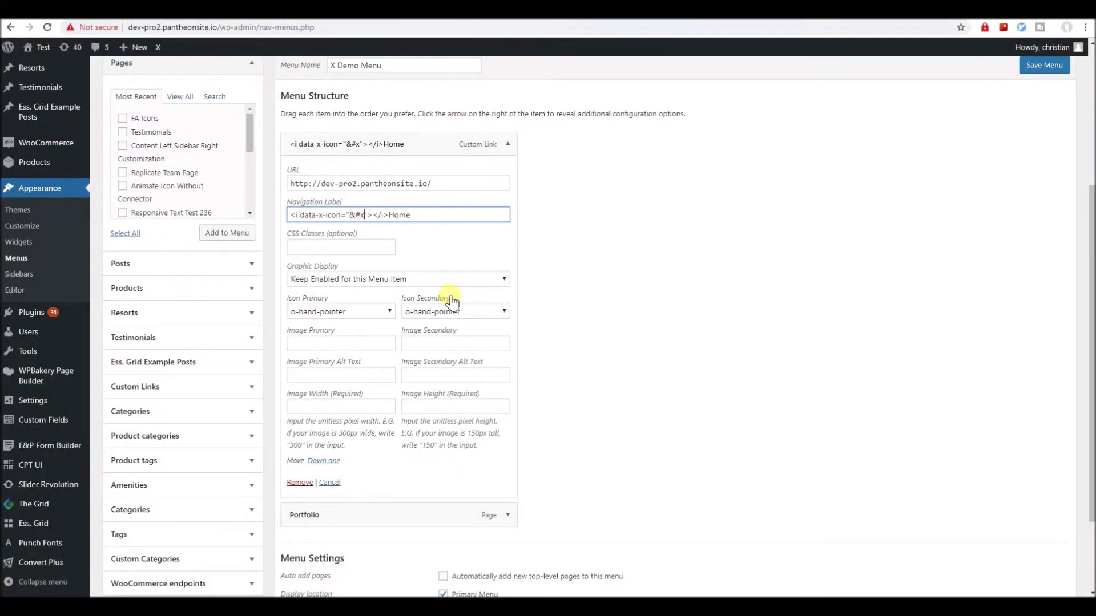
Complete the label as <i data-x-icon="&#xf015;"></i>Home and save the X Demo Menu
{"action": "key", "text": "ctrl+v"}
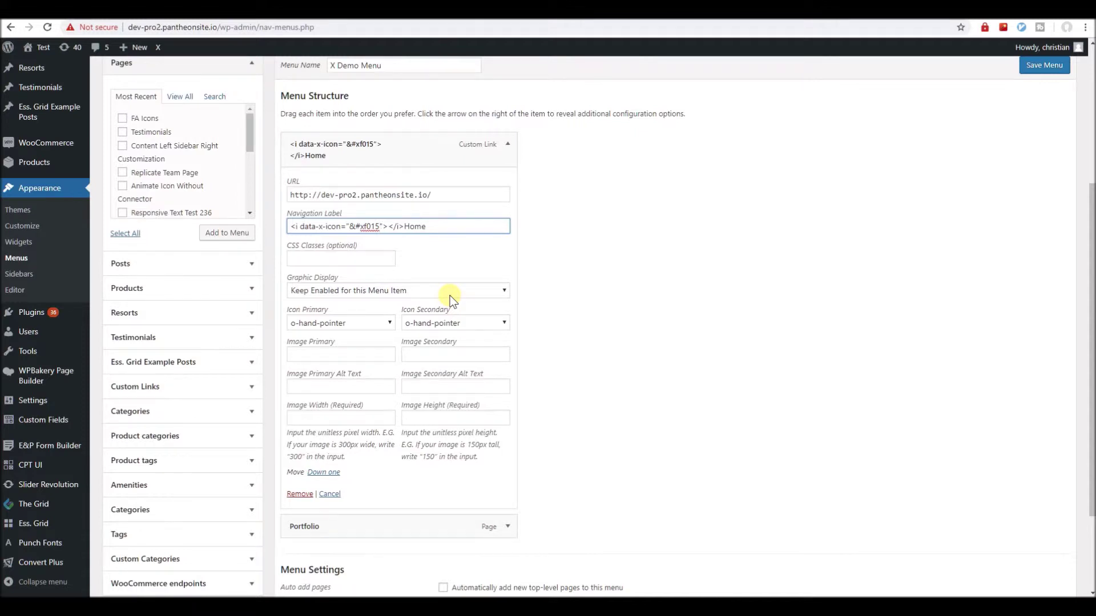
{"action": "type", "text": ";"}
{"action": "left_click", "coordinate": [1042, 65]}
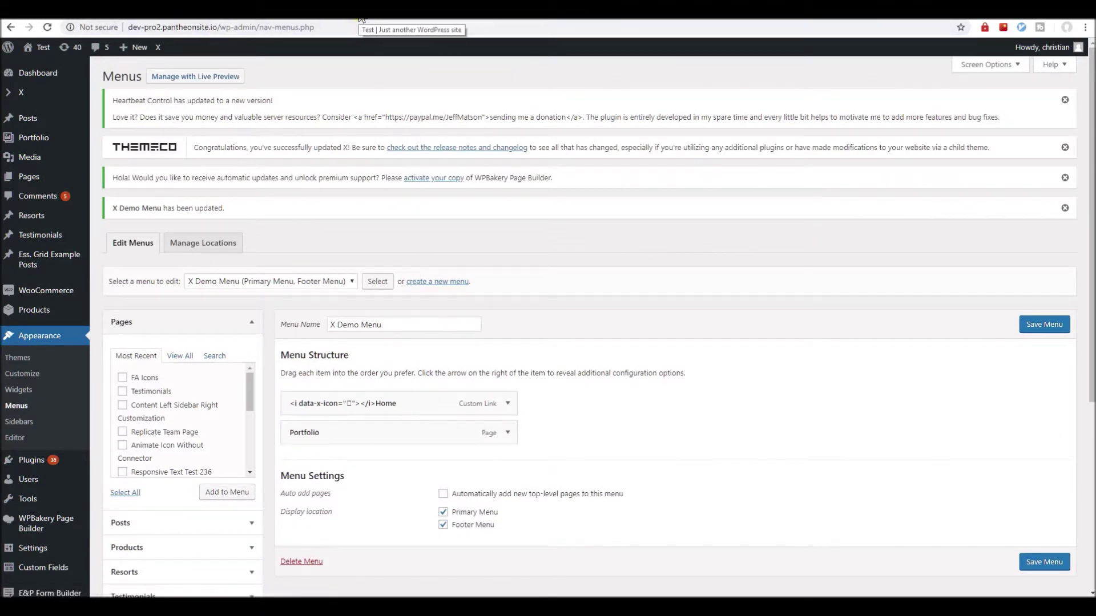
Load the live fa-icons page to check the house icon beside HOME
{"action": "right_click", "coordinate": [41, 50]}
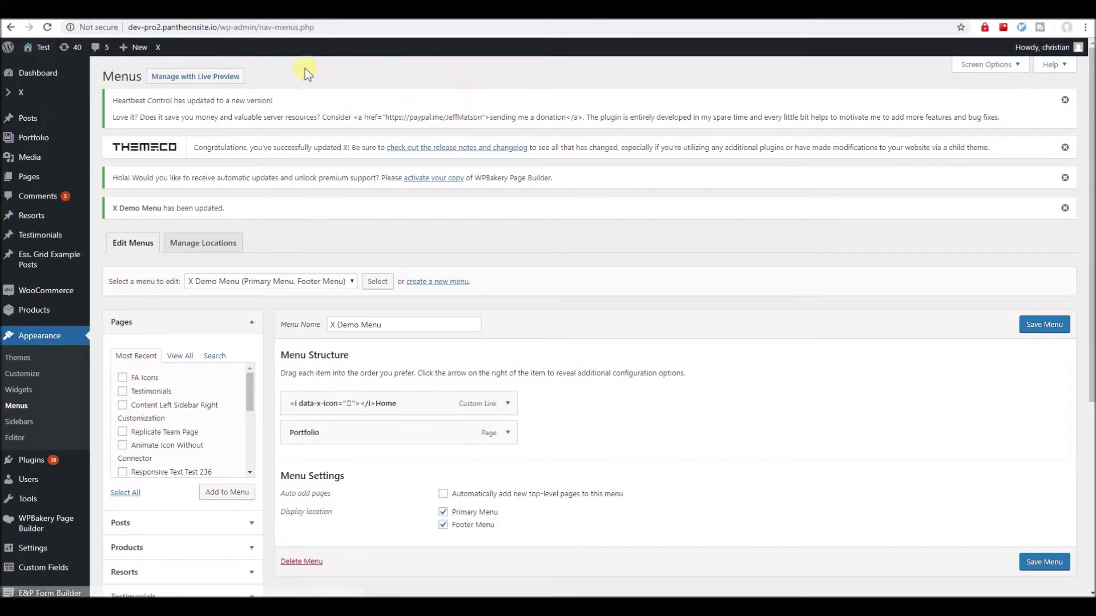
{"action": "left_click", "coordinate": [223, 27]}
{"action": "type", "text": "x"}
{"action": "key", "text": "Return"}
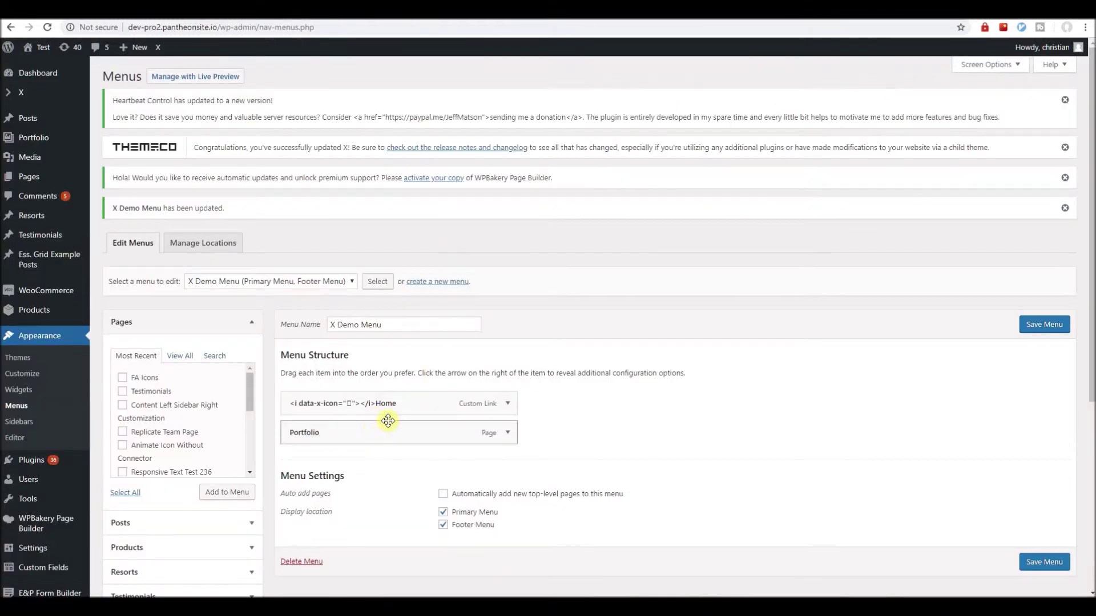
Insert a space before 'Home' in the Home item's Navigation Label and save the menu
{"action": "left_click", "coordinate": [511, 406]}
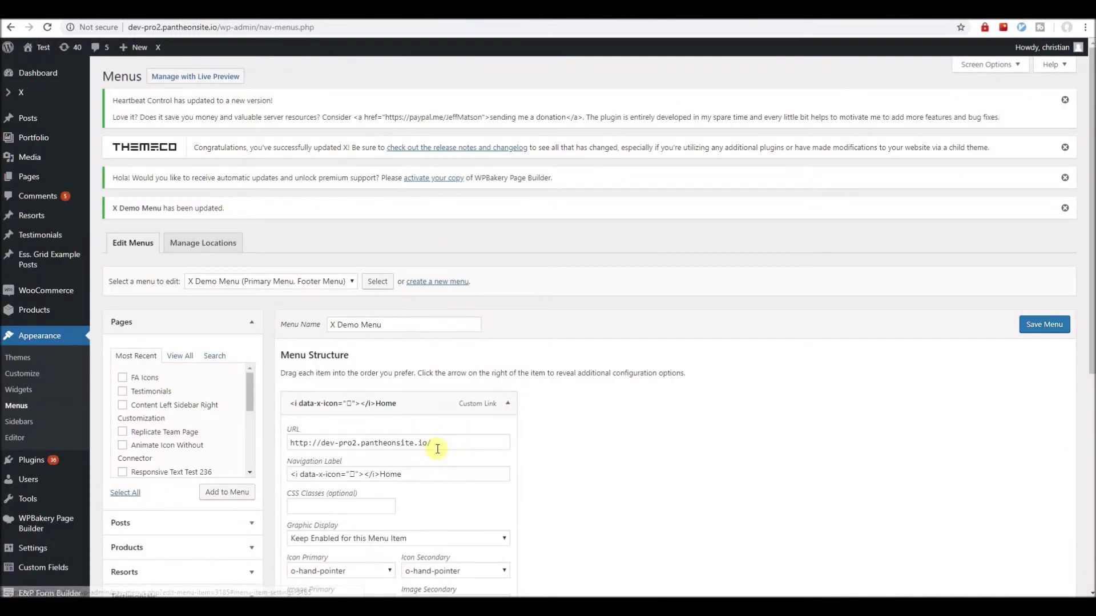
{"action": "left_click", "coordinate": [381, 474]}
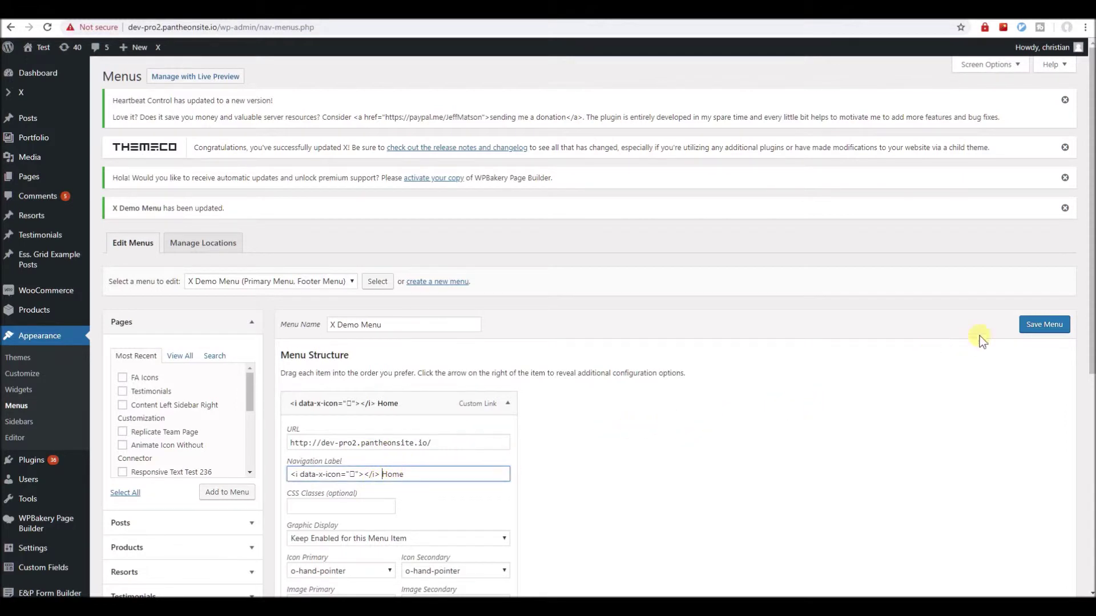
{"action": "left_click", "coordinate": [1045, 324]}
{"action": "left_click", "coordinate": [445, 474]}
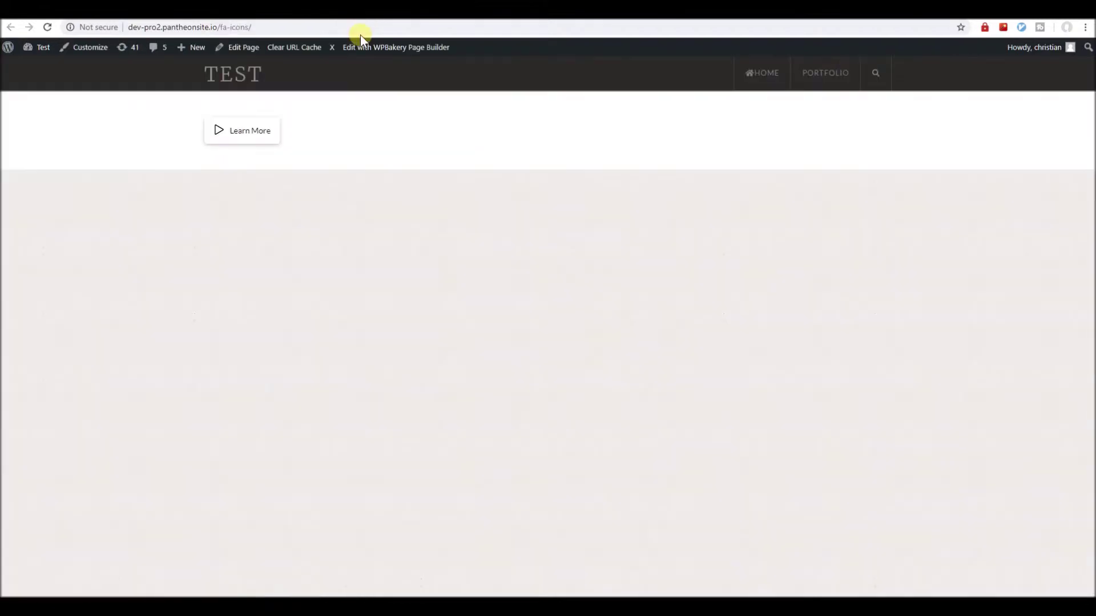
Reload the front-end fa-icons page to see the house icon spaced from HOME
{"action": "right_click", "coordinate": [535, 234]}
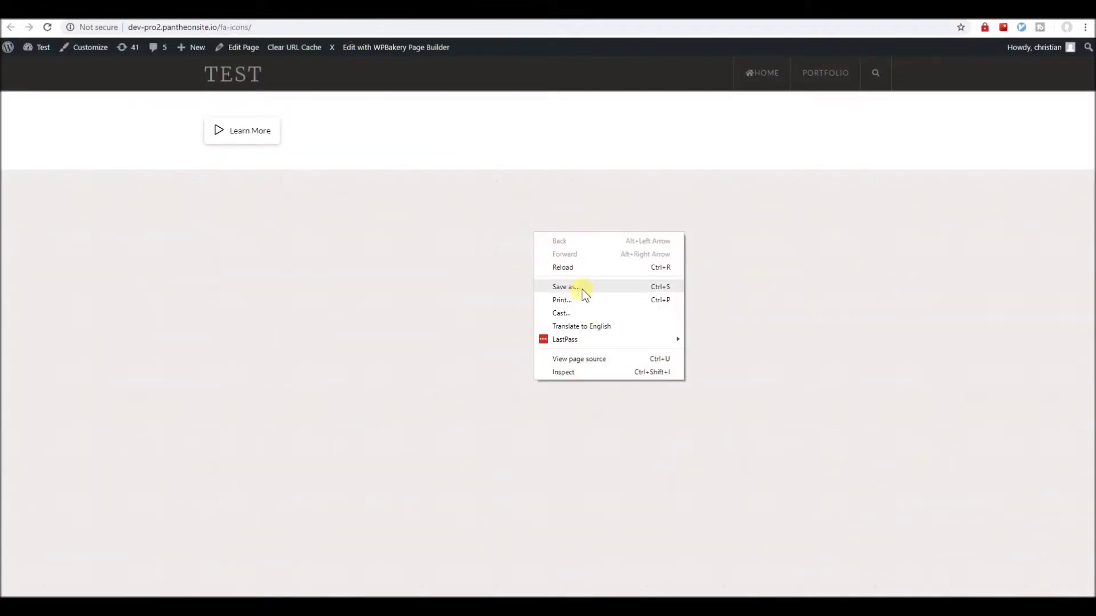
{"action": "left_click", "coordinate": [587, 272]}
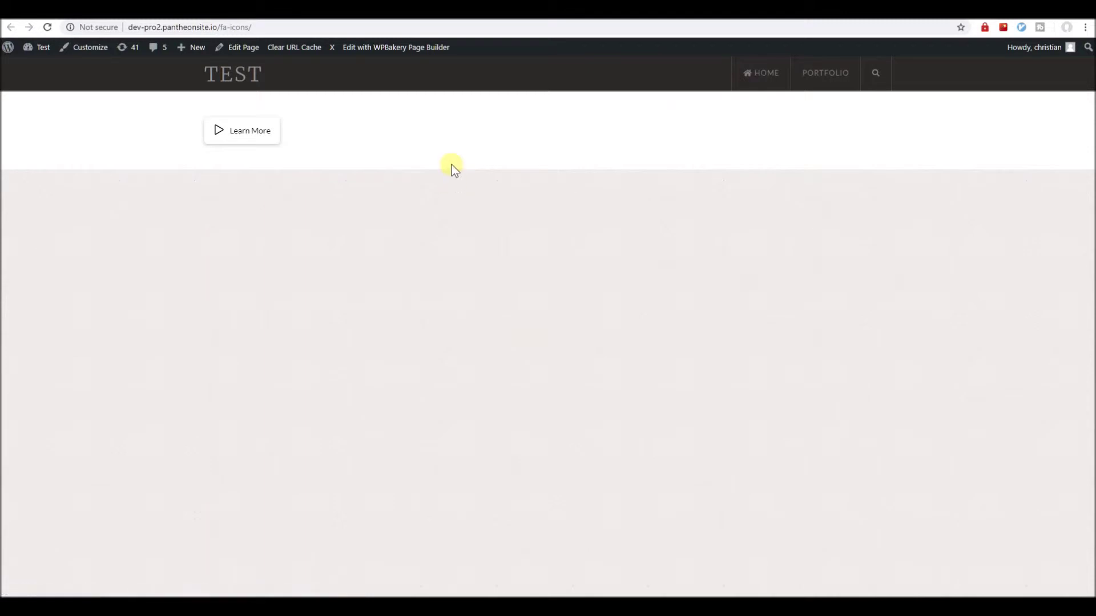
Delete the icon character from the Home label's data-x-icon value, leaving empty quotes
{"action": "left_click", "coordinate": [525, 22]}
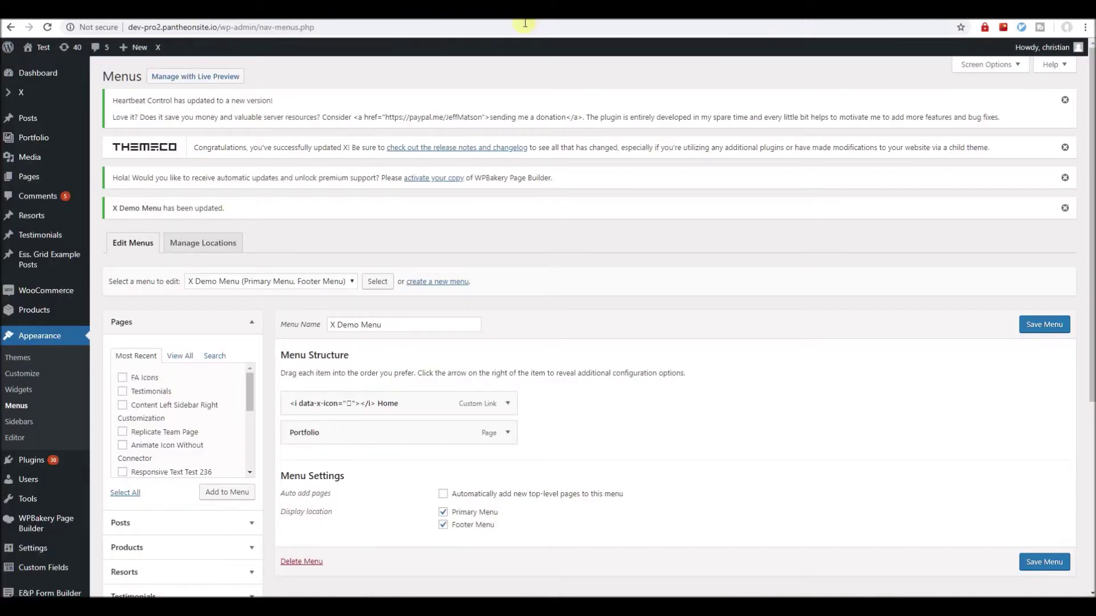
{"action": "left_click", "coordinate": [508, 403]}
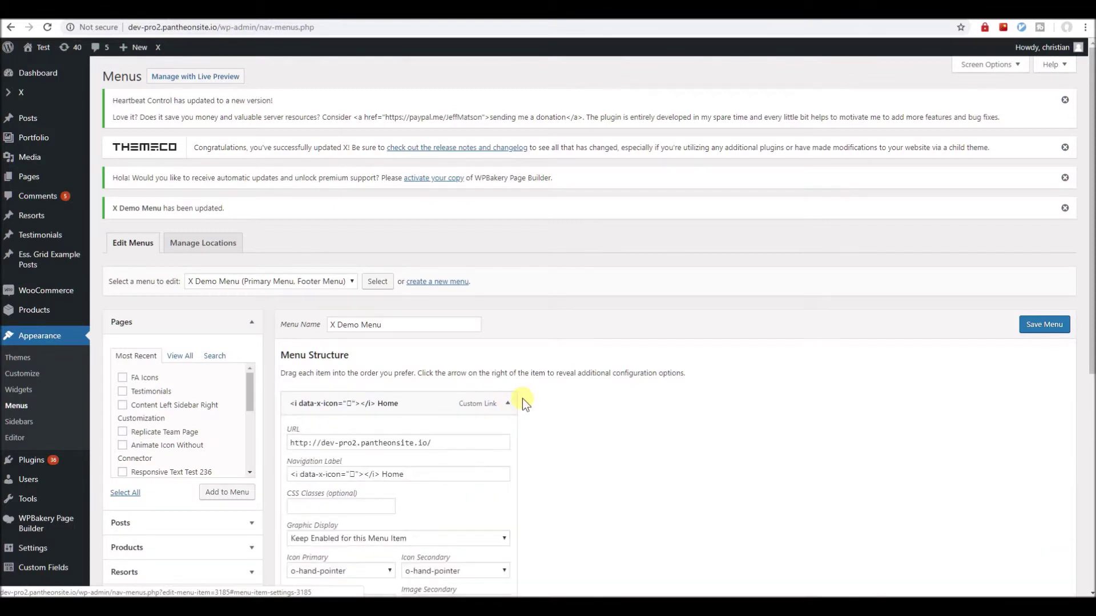
{"action": "scroll", "coordinate": [512, 422], "scroll_direction": "down", "scroll_amount": 1}
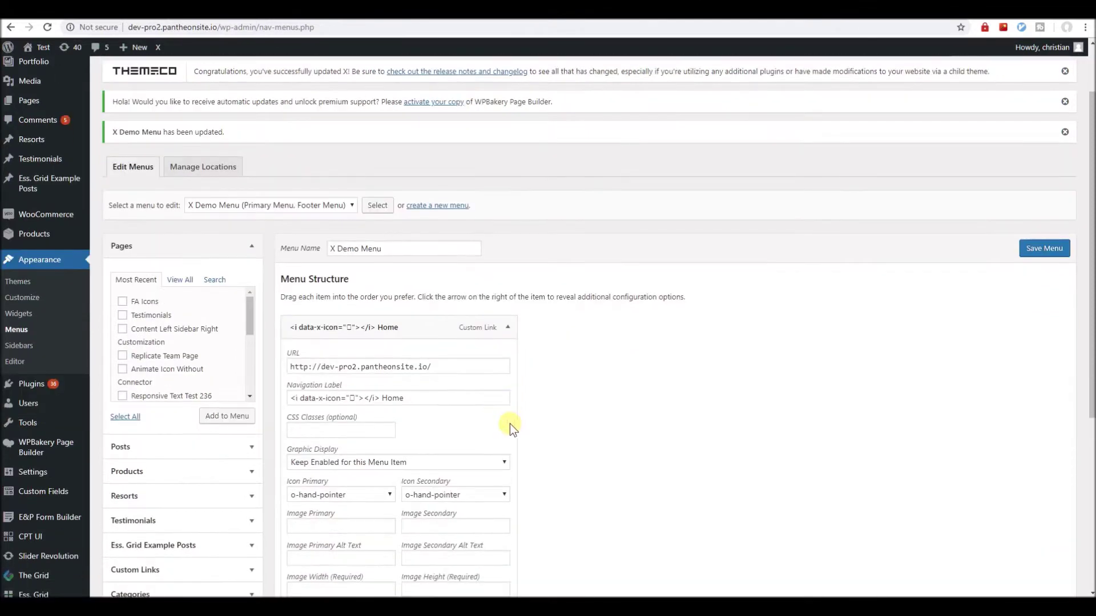
{"action": "left_click", "coordinate": [354, 397]}
{"action": "key", "text": "BackSpace"}
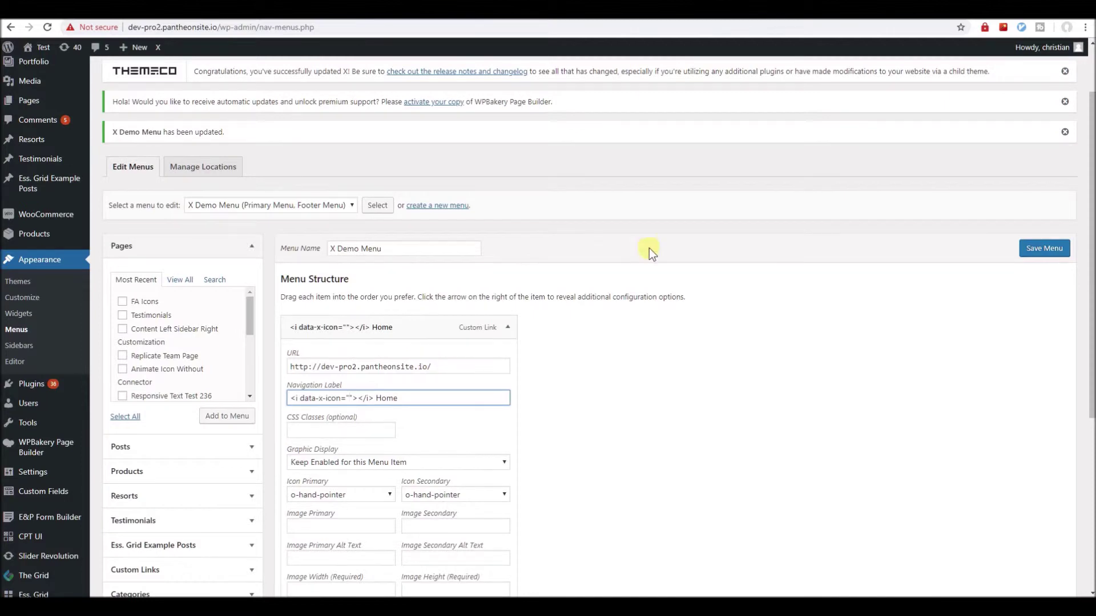
Check the hex entity syntax on W3Schools, then type &#x inside the data-x-icon quotes
{"action": "left_click", "coordinate": [773, 12]}
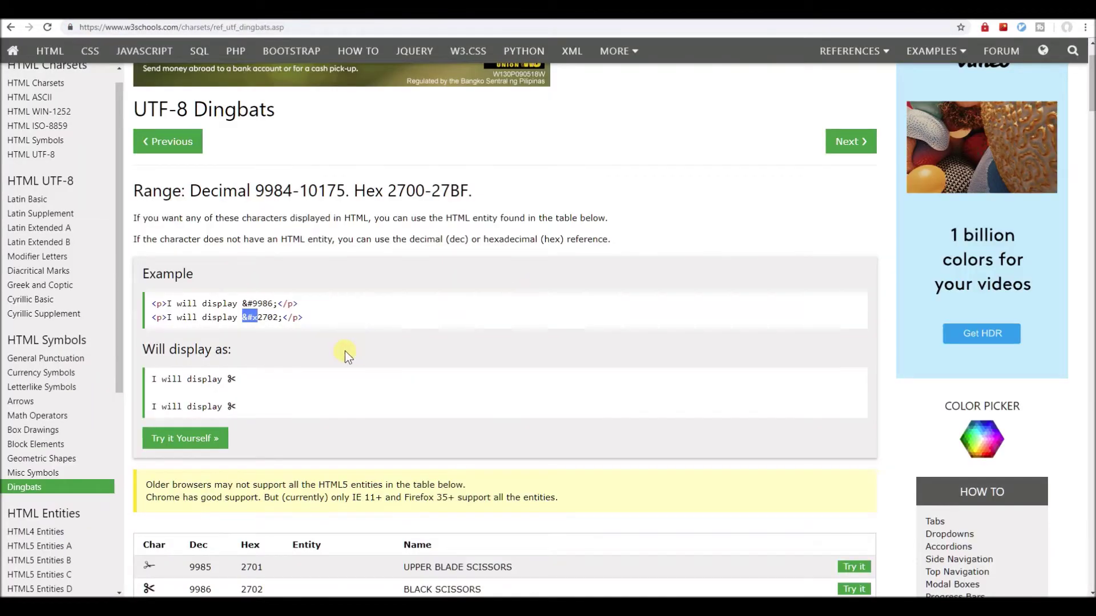
{"action": "left_click", "coordinate": [435, 10]}
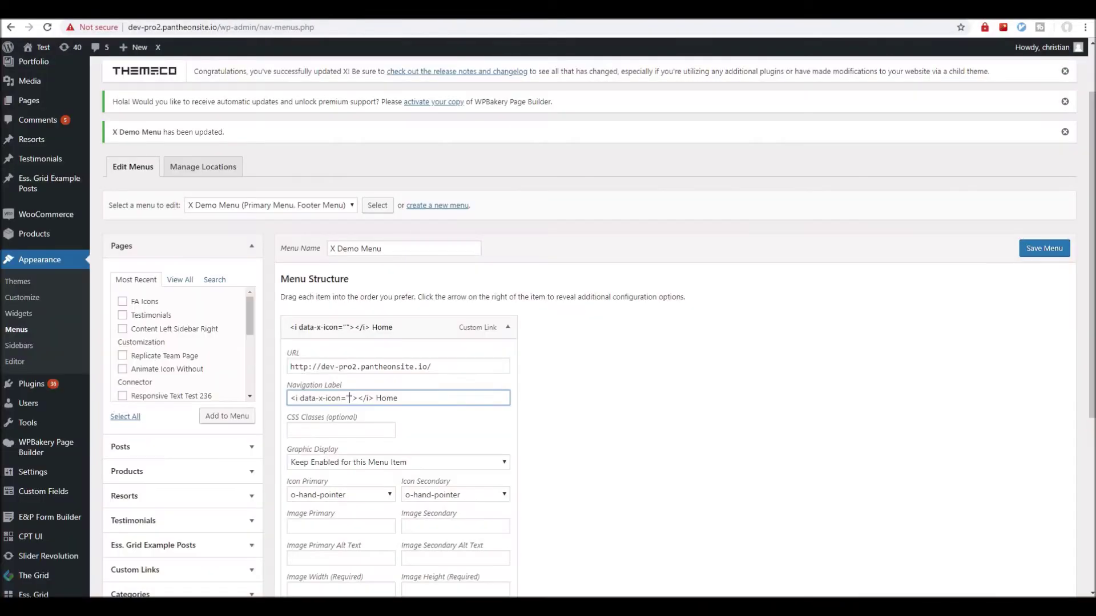
{"action": "type", "text": "&#x"}
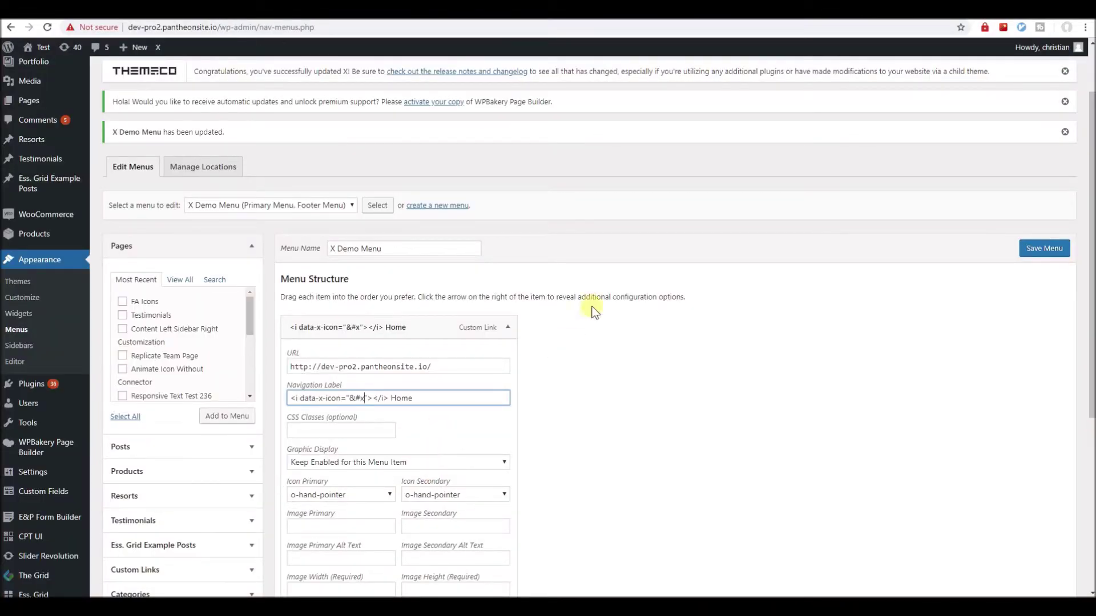
Copy the f015 unicode from the solid home icon's page on Font Awesome
{"action": "key", "text": "ctrl+Tab"}
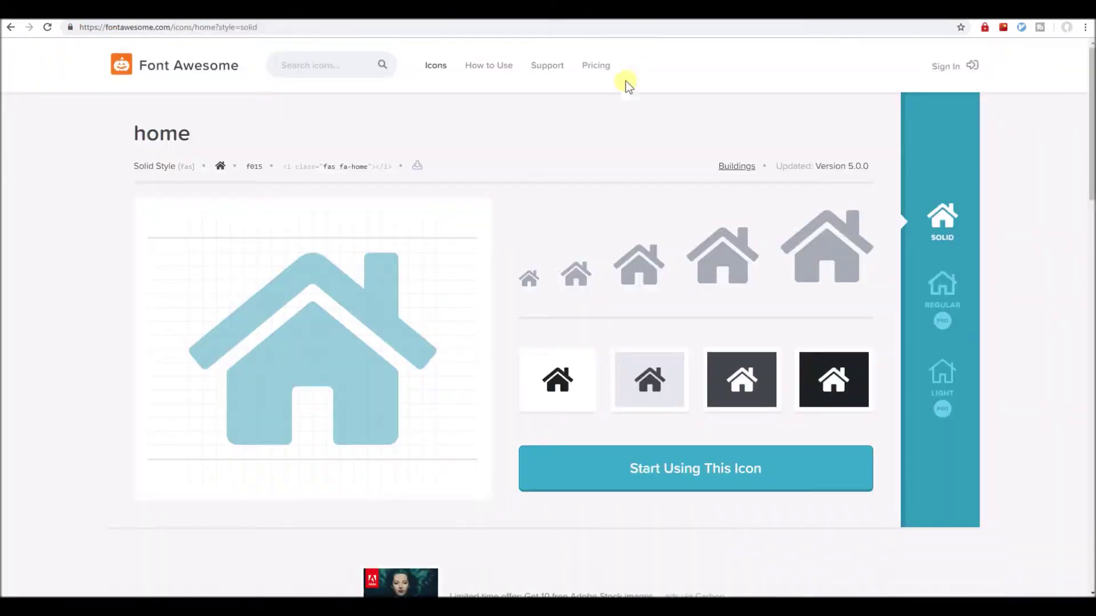
{"action": "key", "text": "alt+Left"}
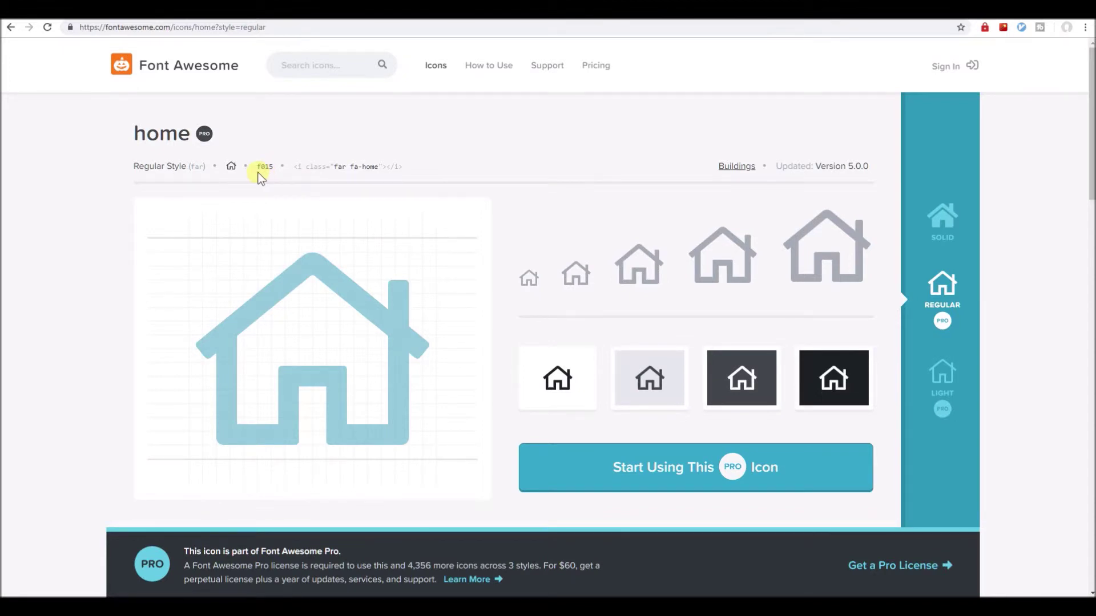
{"action": "key", "text": "alt+Left"}
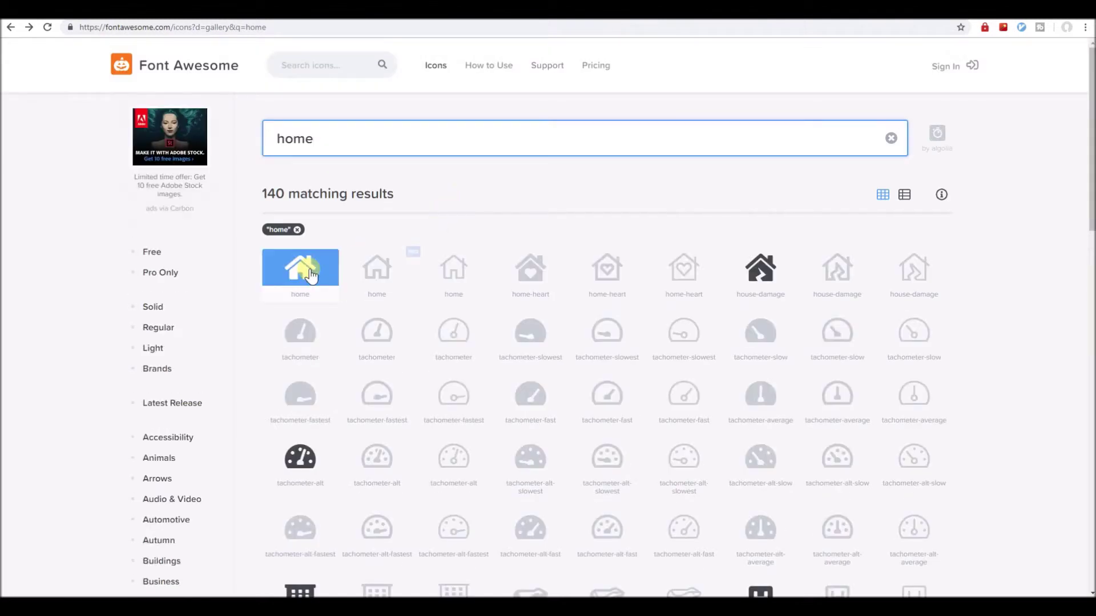
{"action": "left_click", "coordinate": [309, 269]}
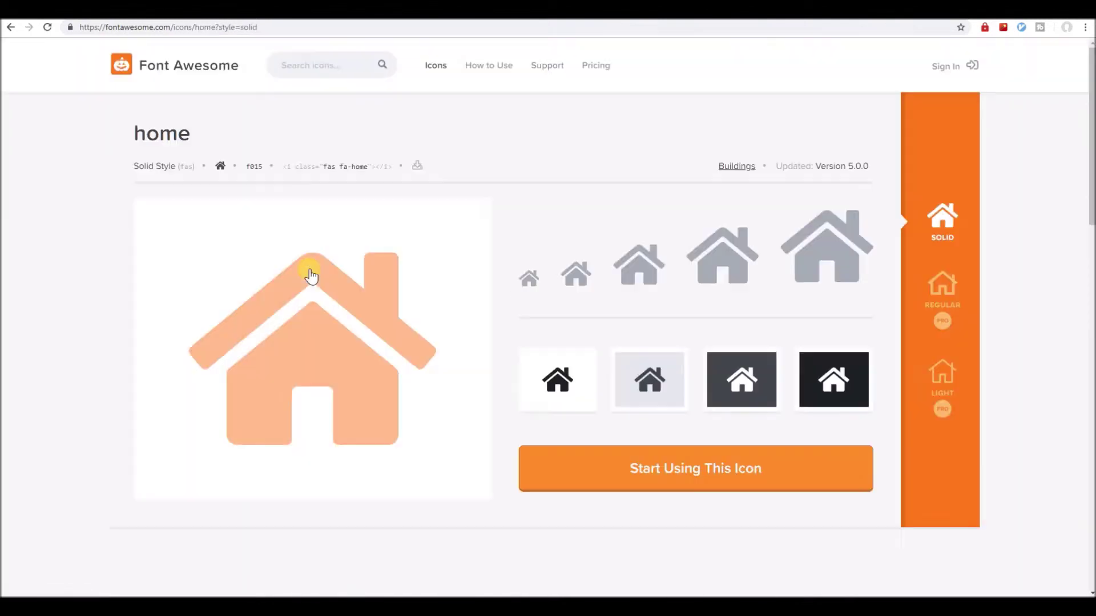
{"action": "left_click", "coordinate": [257, 171]}
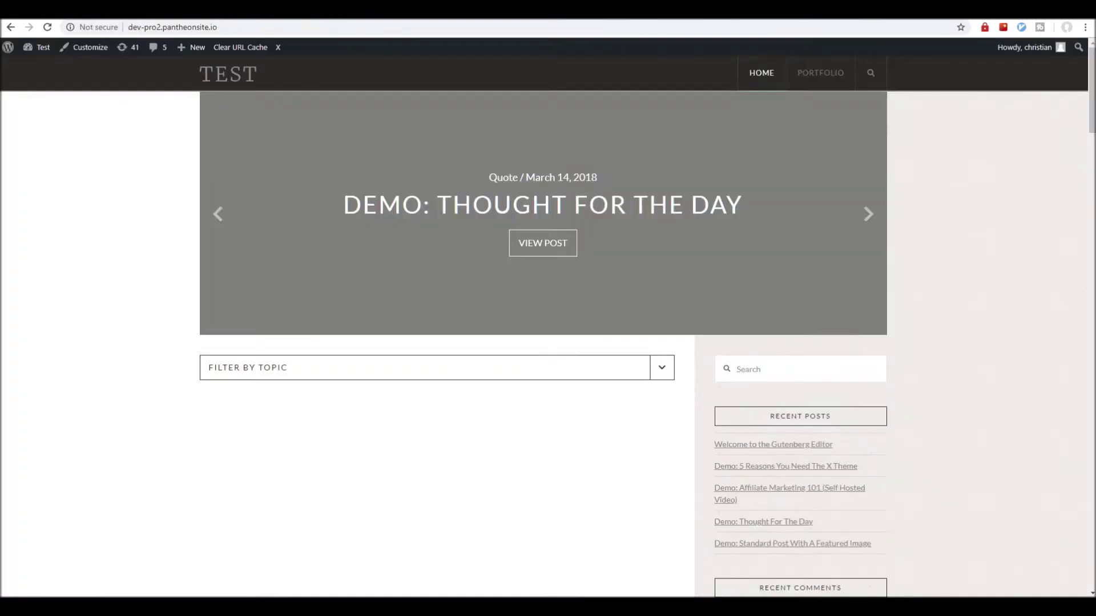
{"action": "left_click", "coordinate": [351, 17]}
Complete the Home label's icon code as &#xf015; by pasting f015 and adding a semicolon
{"action": "left_click", "coordinate": [491, 13]}
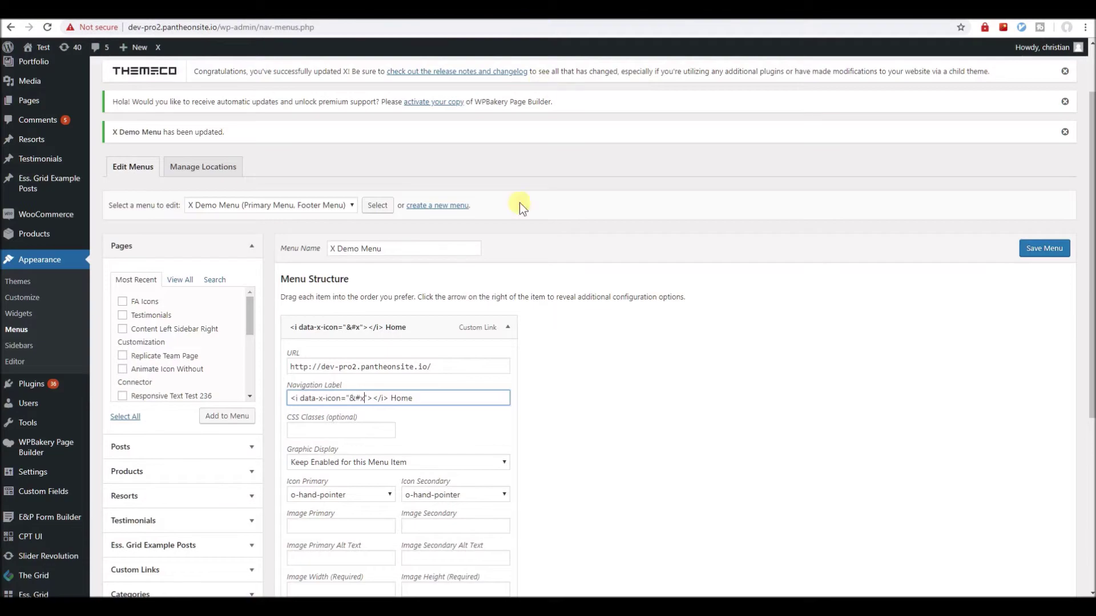
{"action": "type", "text": "f015"}
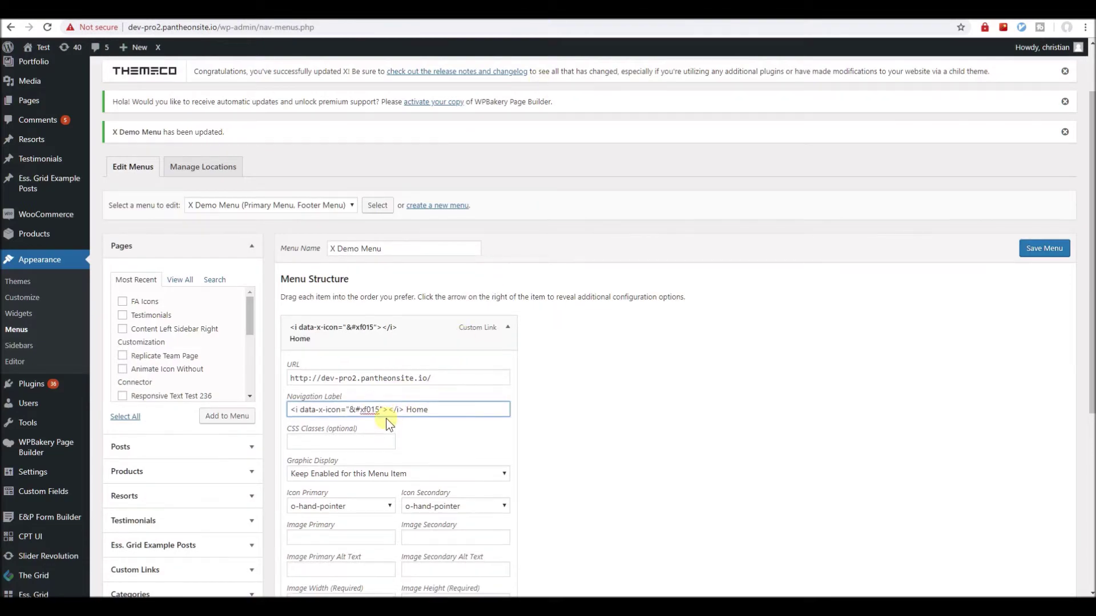
{"action": "type", "text": ";"}
Change data-x-icon to data-x-icon-l for a light icon and save the menu
{"action": "left_click", "coordinate": [340, 409]}
{"action": "type", "text": "-"}
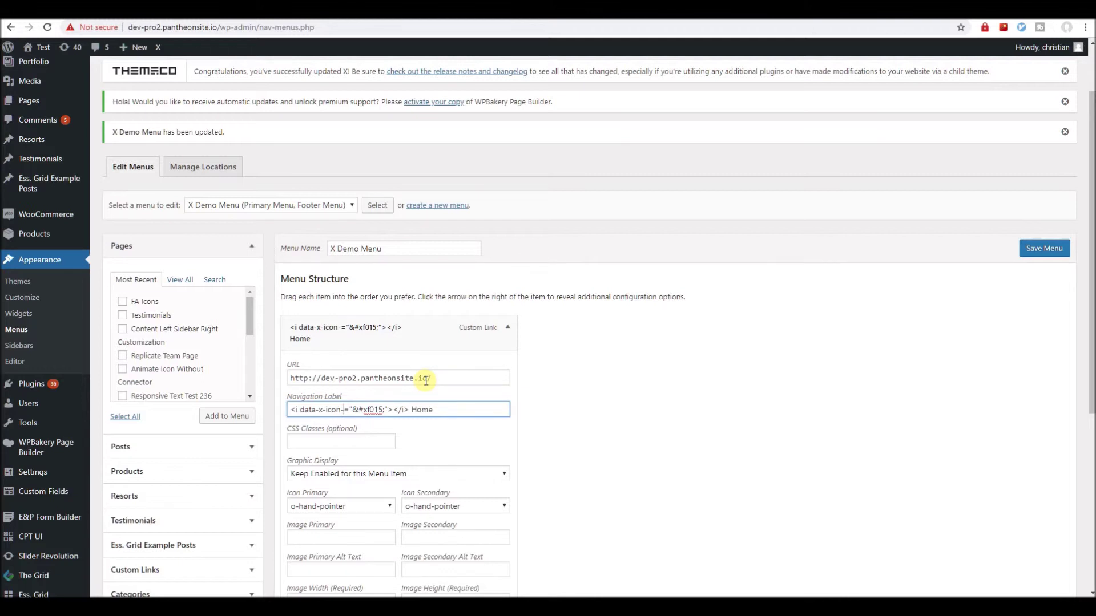
{"action": "type", "text": "o"}
{"action": "key", "text": "BackSpace"}
{"action": "type", "text": "l"}
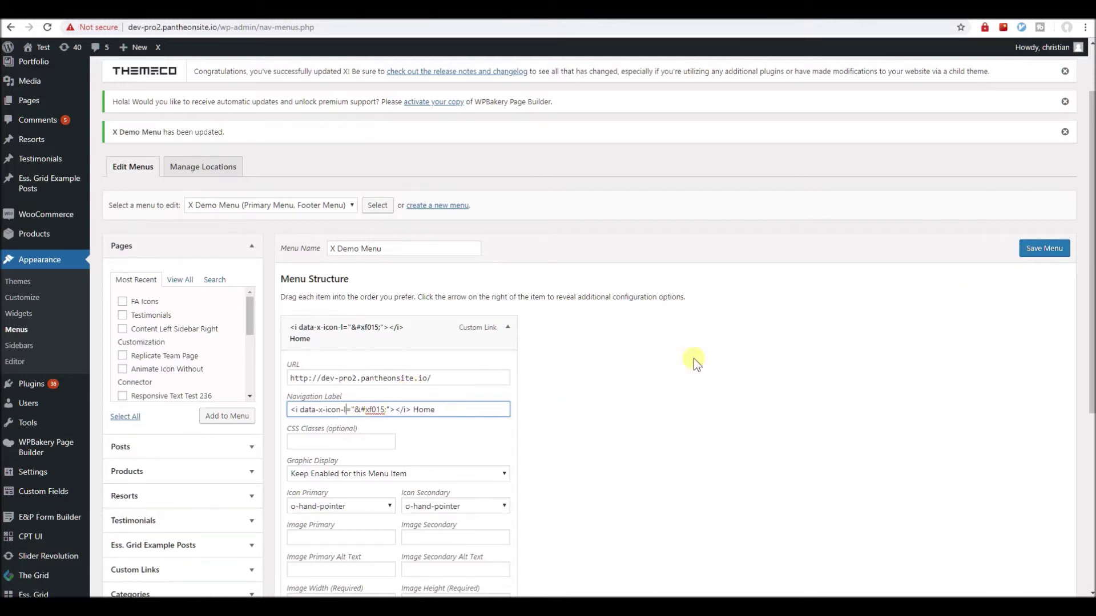
{"action": "left_click", "coordinate": [1027, 249]}
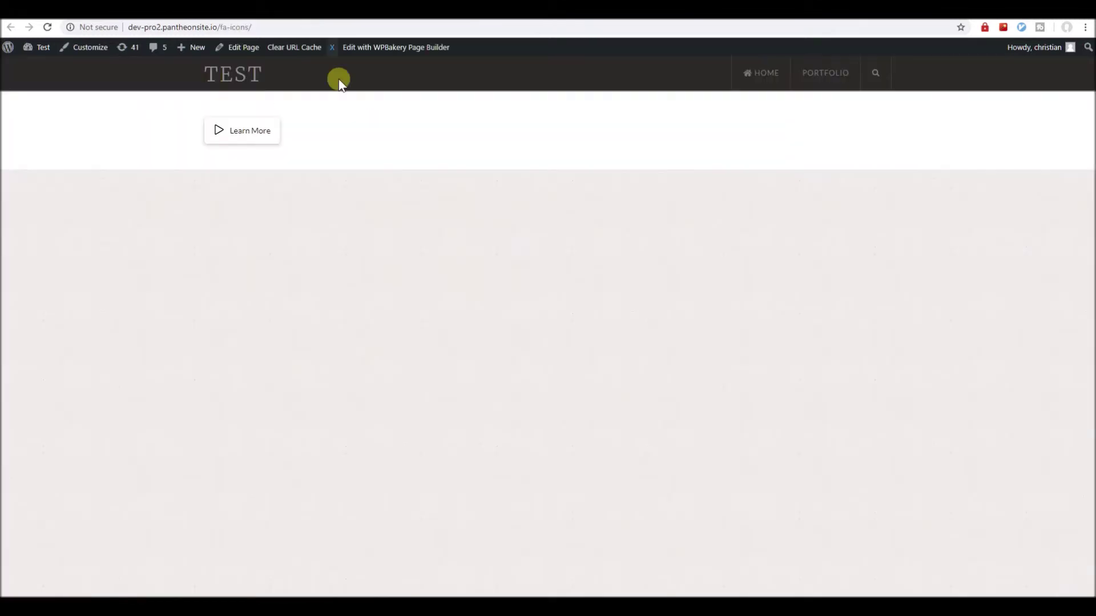
Reload the fa-icons front-end page to show the house icon beside HOME
{"action": "right_click", "coordinate": [366, 145]}
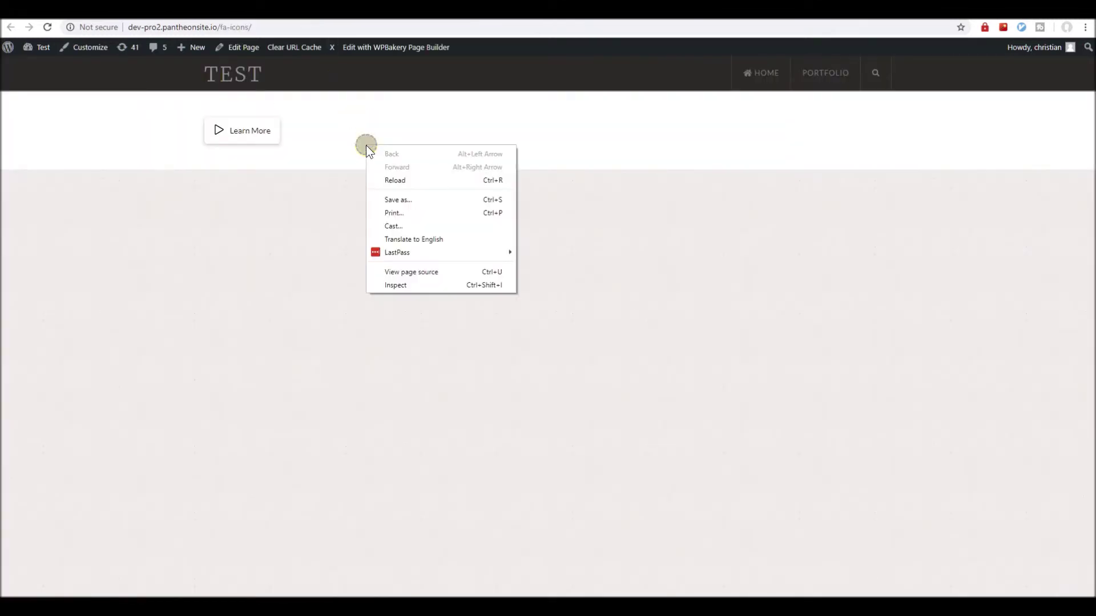
{"action": "left_click", "coordinate": [389, 181]}
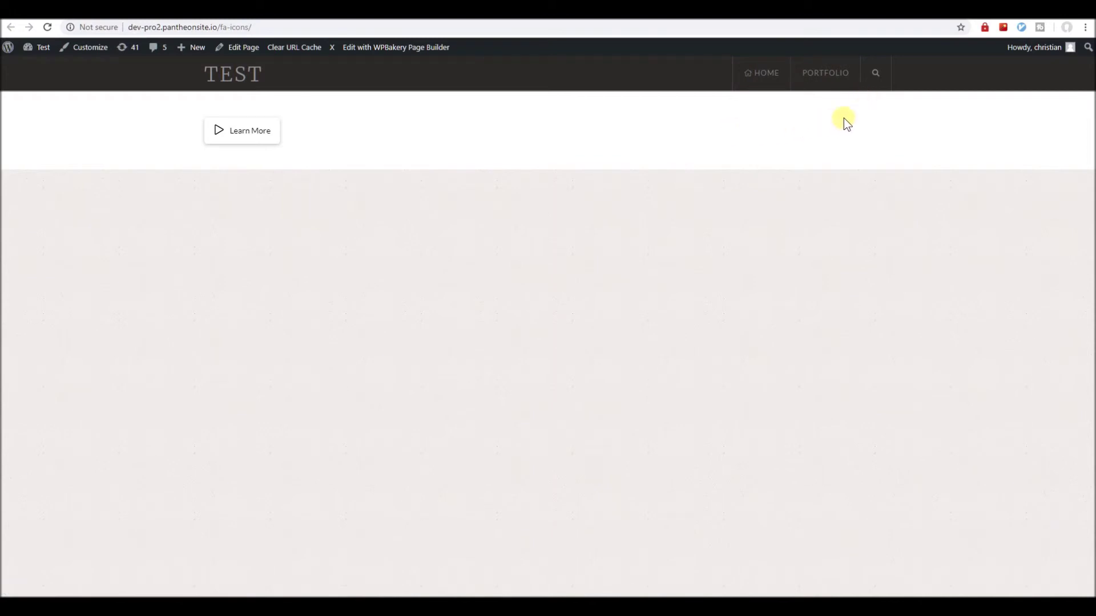
Inspect the header search icon's x-icon-search markup and its aria-hidden="true" attribute in DevTools
{"action": "right_click", "coordinate": [876, 81]}
{"action": "left_click", "coordinate": [881, 185]}
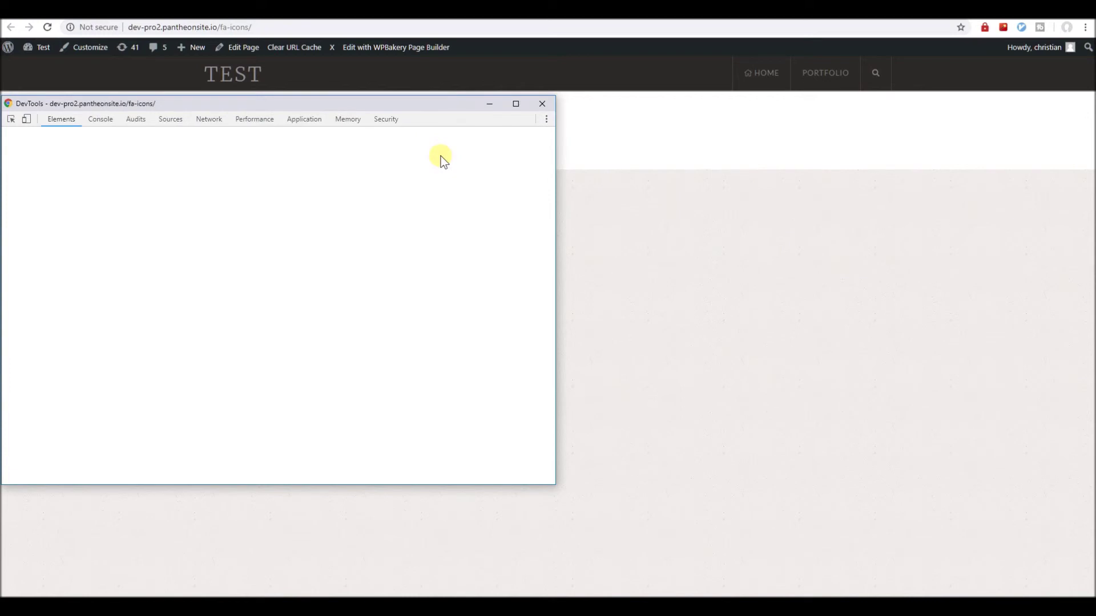
{"action": "left_click_drag", "start_coordinate": [444, 107], "coordinate": [579, 127]}
{"action": "left_click", "coordinate": [422, 428]}
{"action": "double_click", "coordinate": [425, 428]}
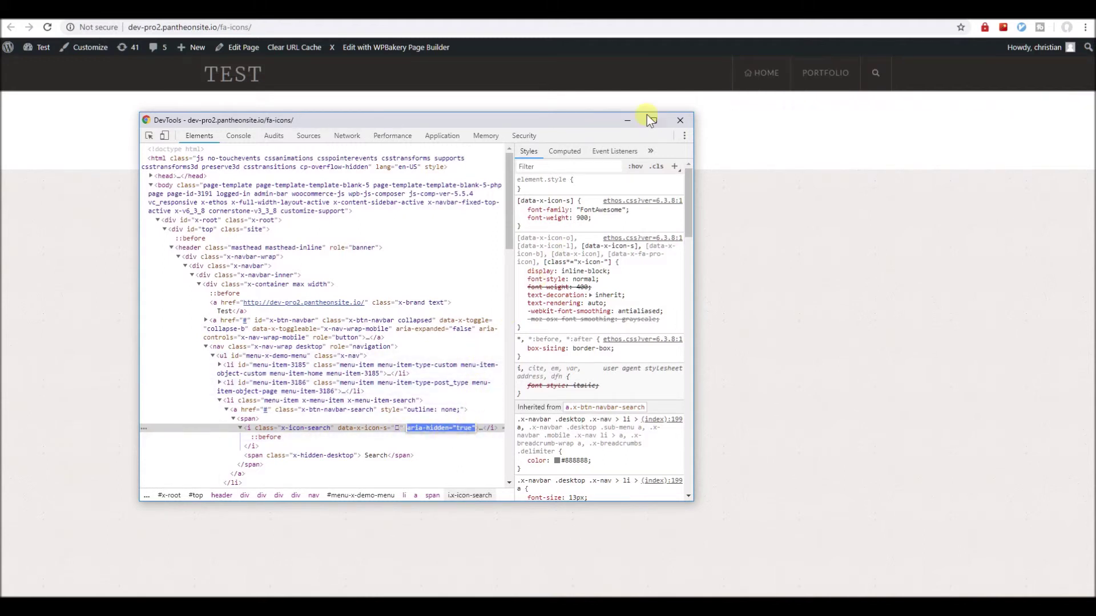
{"action": "left_click", "coordinate": [676, 120]}
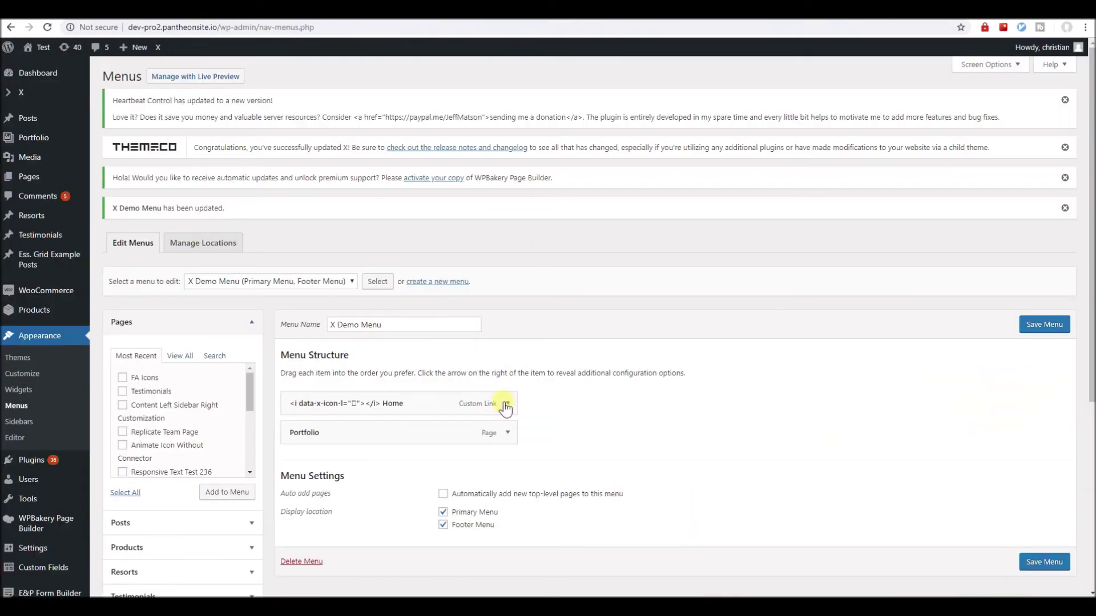
Insert aria-hidden="true" into the Home label's icon tag and save the X Demo Menu
{"action": "left_click", "coordinate": [507, 404]}
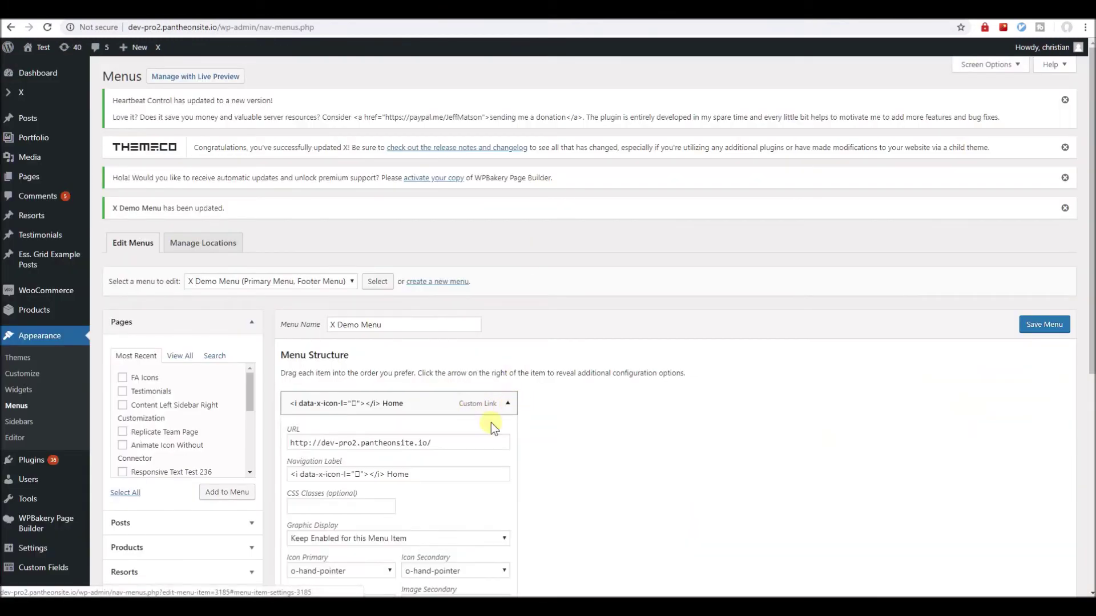
{"action": "left_click", "coordinate": [365, 474]}
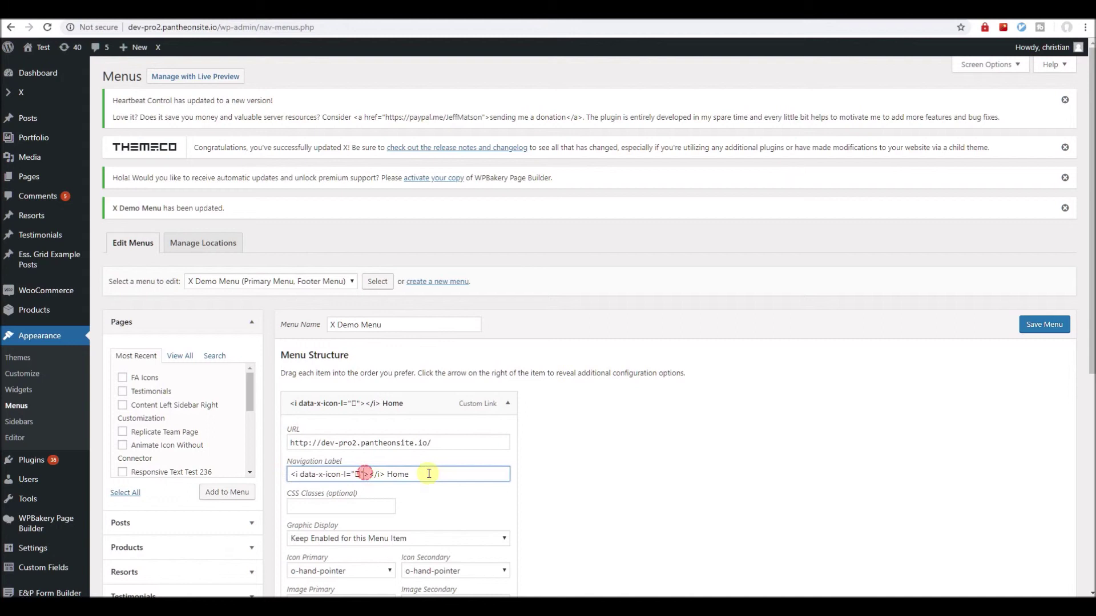
{"action": "type", "text": "aria-hidden=\"true\""}
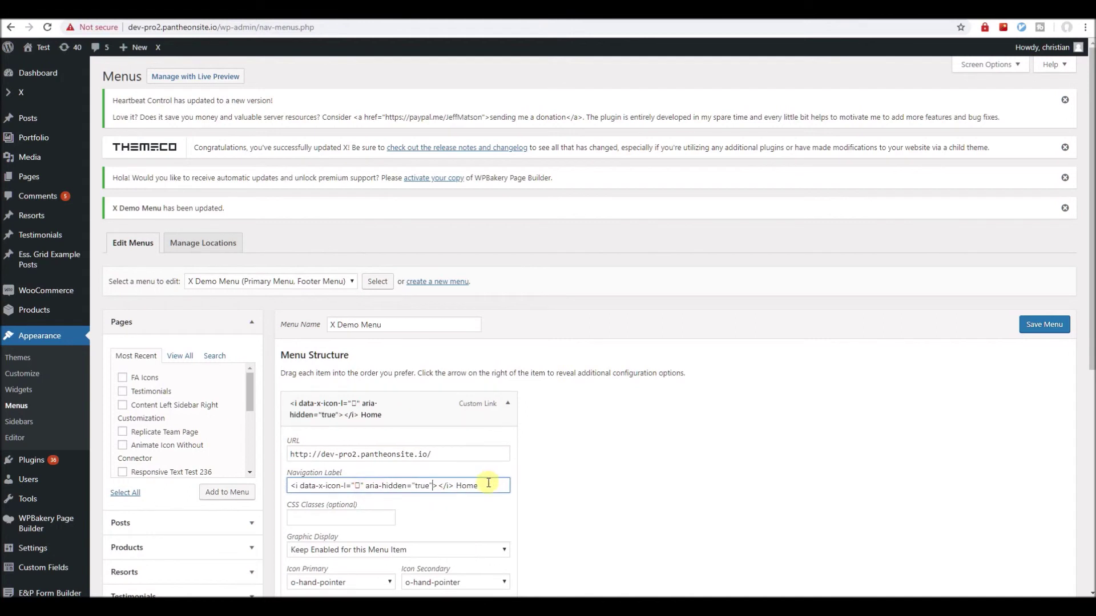
{"action": "left_click", "coordinate": [1029, 336]}
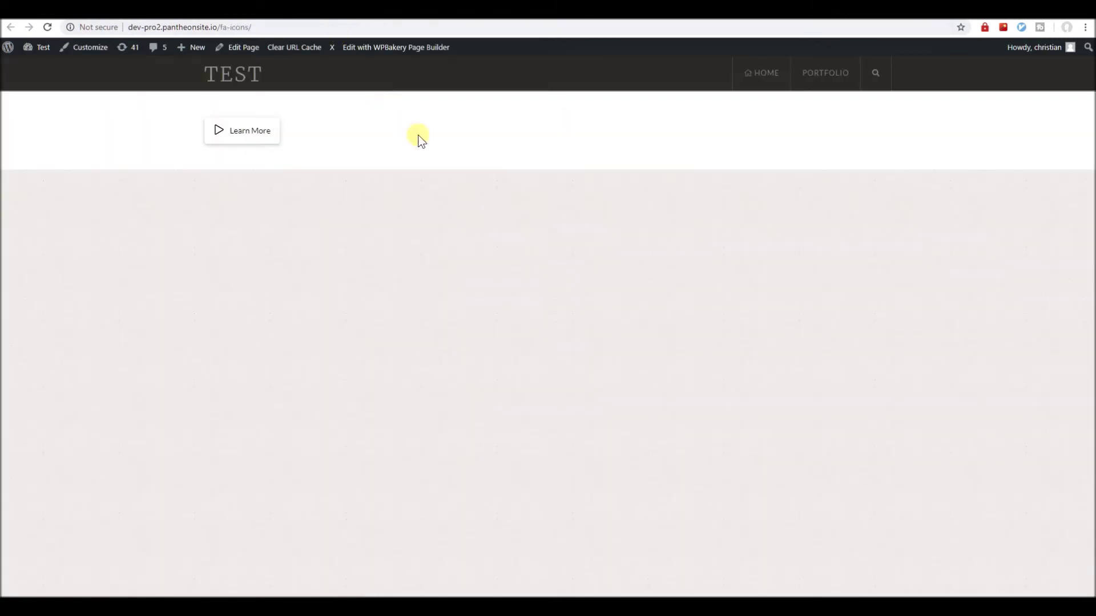
Reload the front end and verify in DevTools that HOME's <i> tag has aria-hidden="true"
{"action": "right_click", "coordinate": [447, 180]}
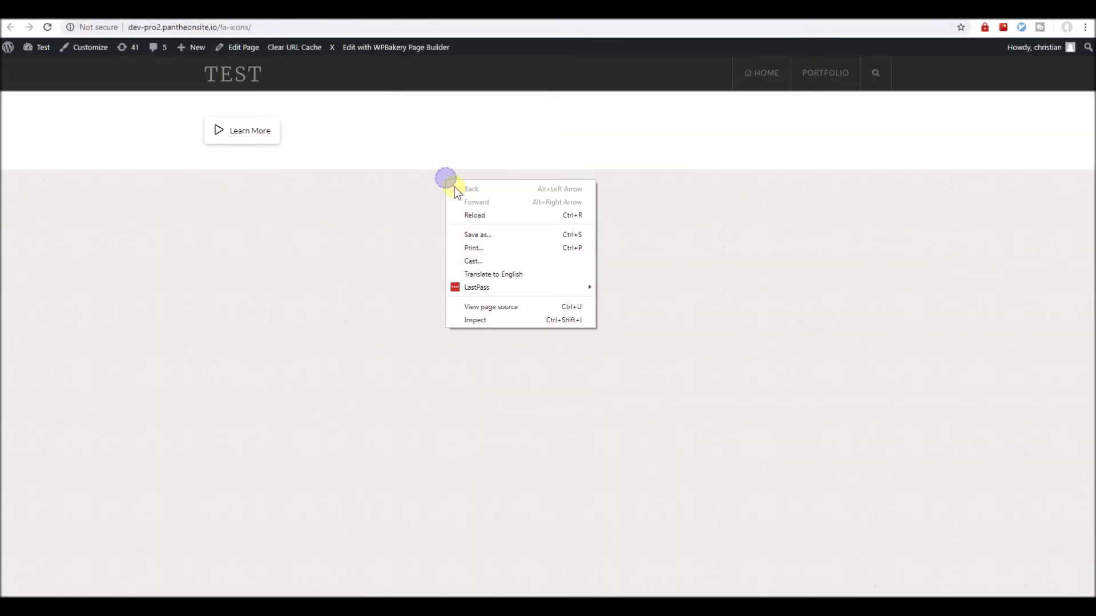
{"action": "left_click", "coordinate": [477, 217]}
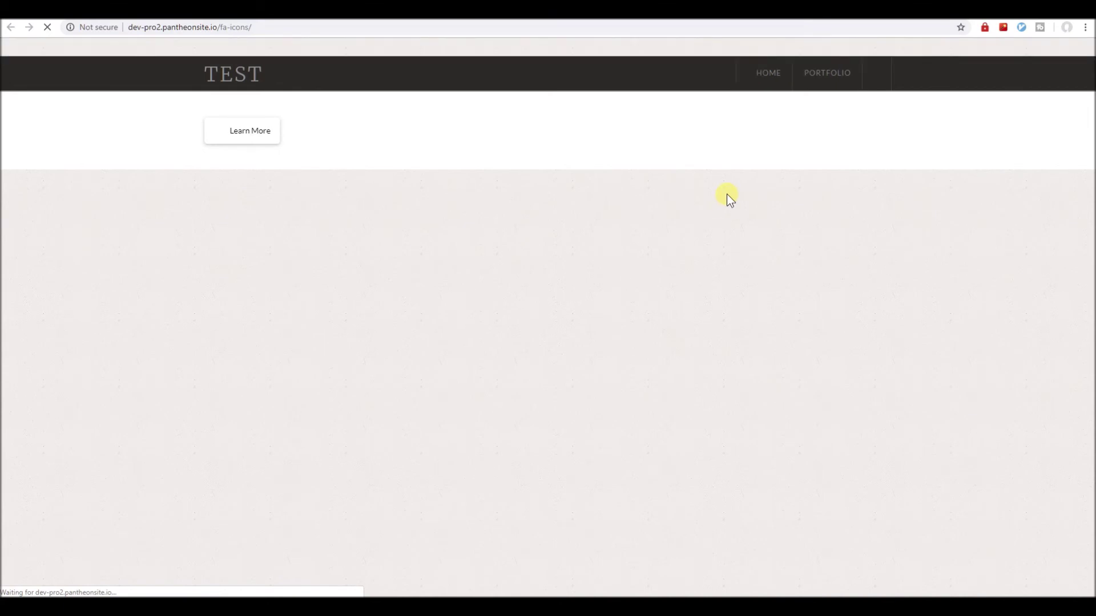
{"action": "right_click", "coordinate": [758, 79]}
{"action": "left_click", "coordinate": [785, 174]}
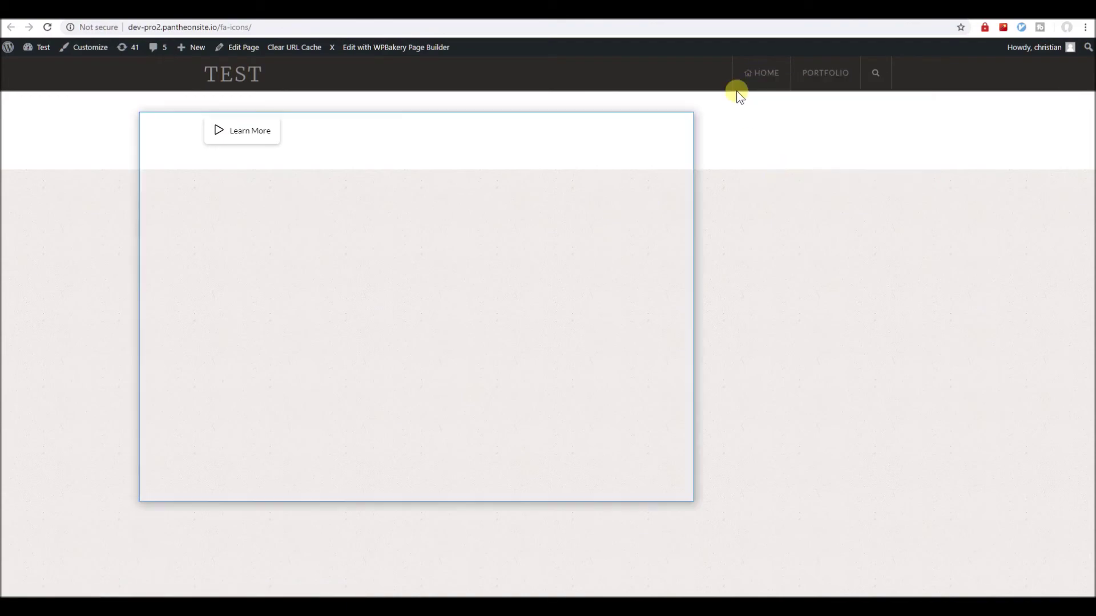
{"action": "left_click", "coordinate": [403, 386]}
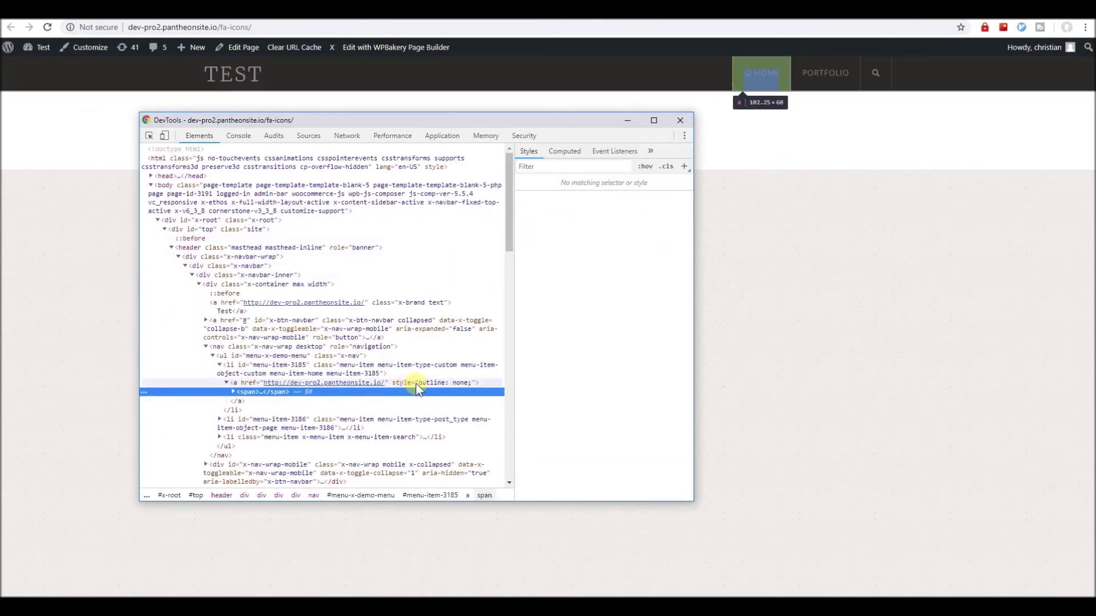
{"action": "left_click", "coordinate": [233, 391]}
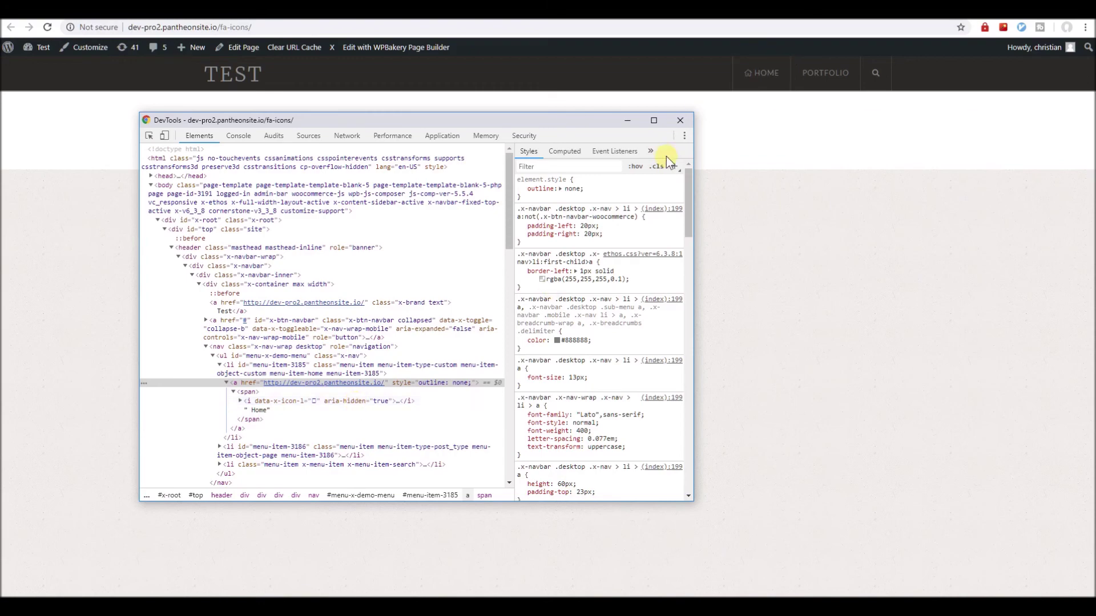
{"action": "left_click", "coordinate": [680, 120]}
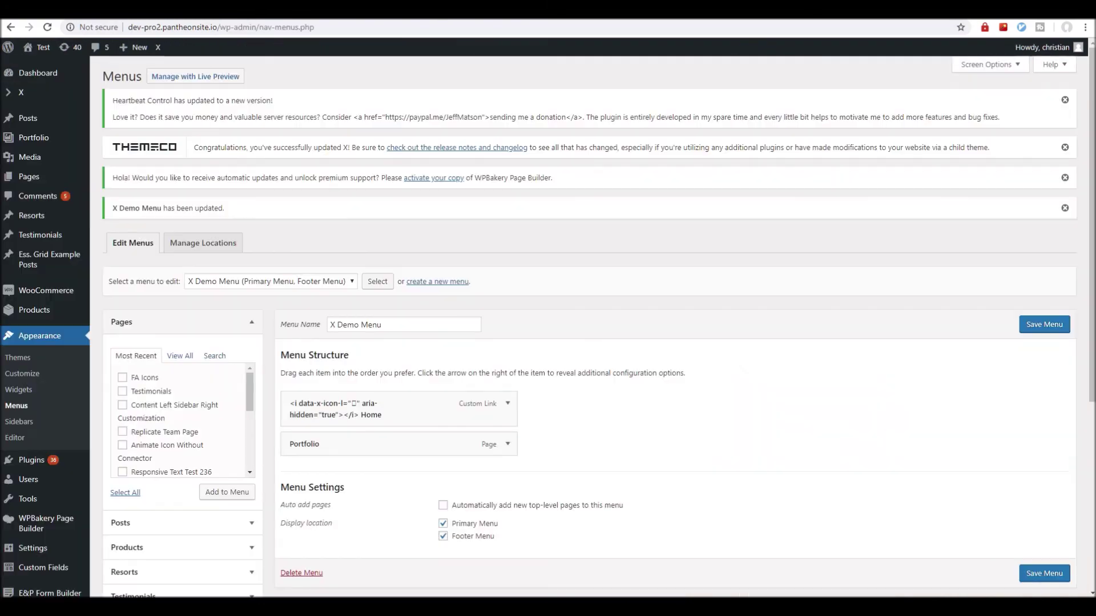
Expand the Home menu item and select the <i ...></i> icon markup before Home
{"action": "scroll", "coordinate": [479, 431], "scroll_direction": "down", "scroll_amount": 1}
{"action": "scroll", "coordinate": [471, 432], "scroll_direction": "down", "scroll_amount": 1}
{"action": "left_click", "coordinate": [507, 328]}
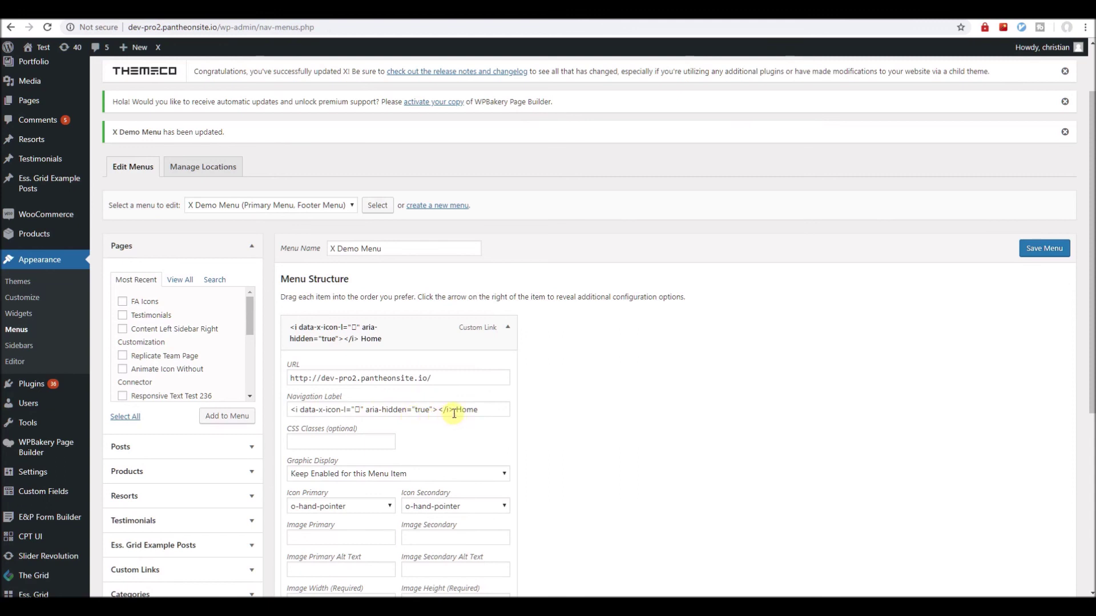
{"action": "left_click_drag", "start_coordinate": [453, 412], "coordinate": [291, 433]}
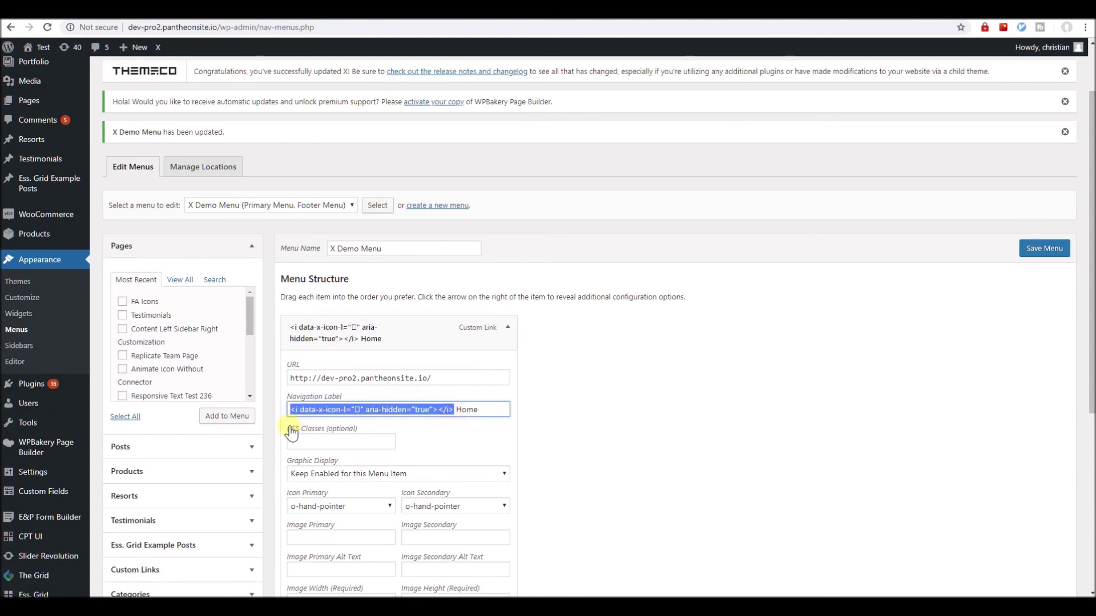